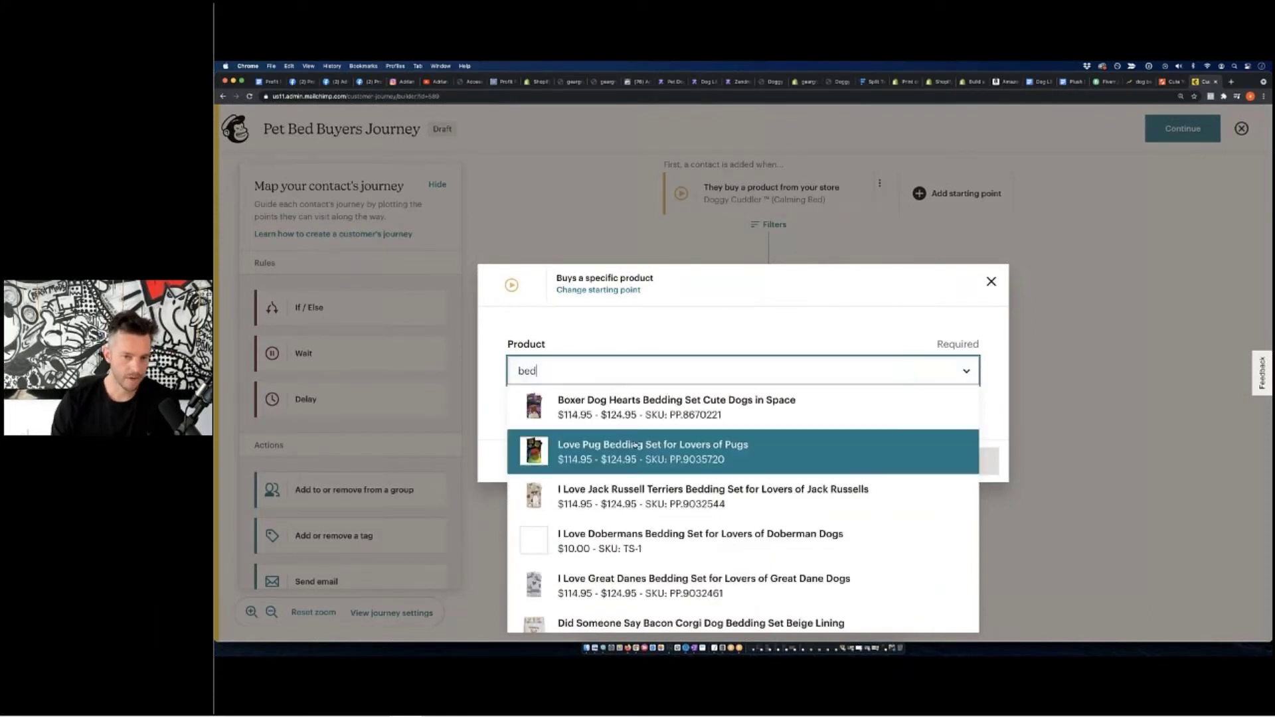
# Step: Browse the "bed" matches in the starting point's product list and close the dialog without changing the product
pyautogui.scroll(-5, 635, 443)
pyautogui.press('Down')
pyautogui.press('Down')
pyautogui.press('Up')
pyautogui.press('Up')
pyautogui.press('Up')
pyautogui.press('Down')
pyautogui.press('Down')
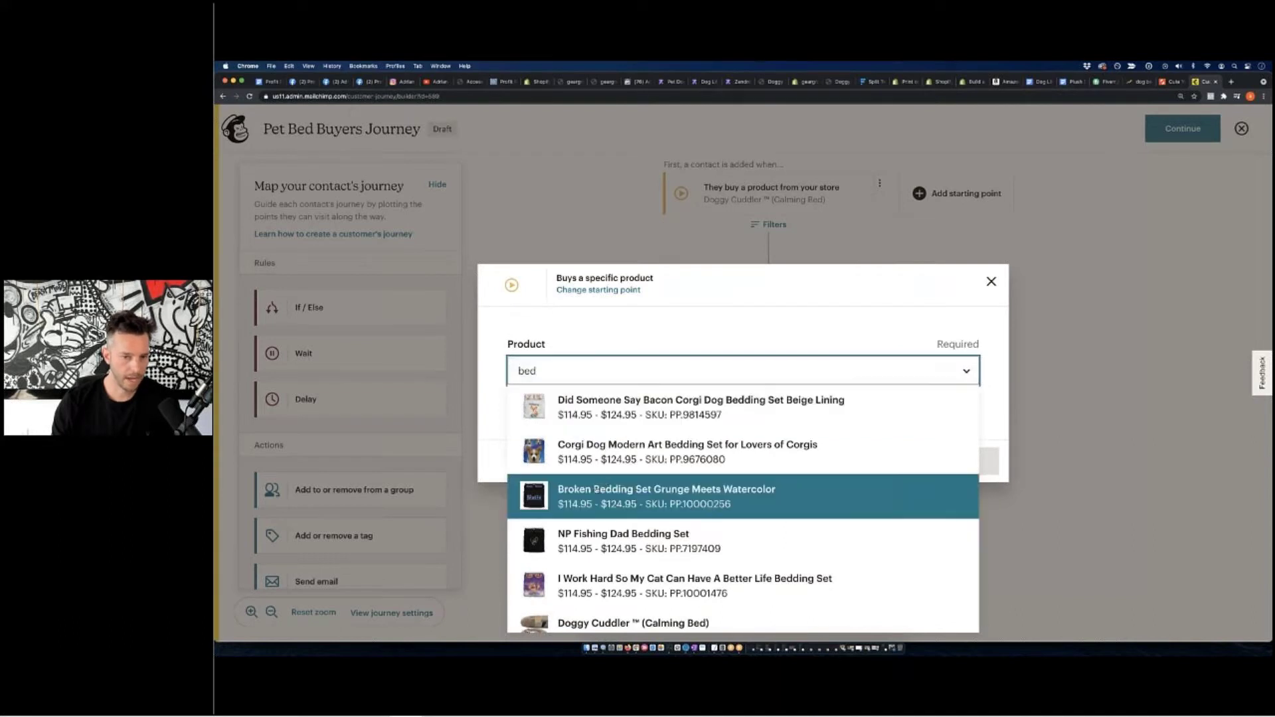
pyautogui.scroll(4, 531, 417)
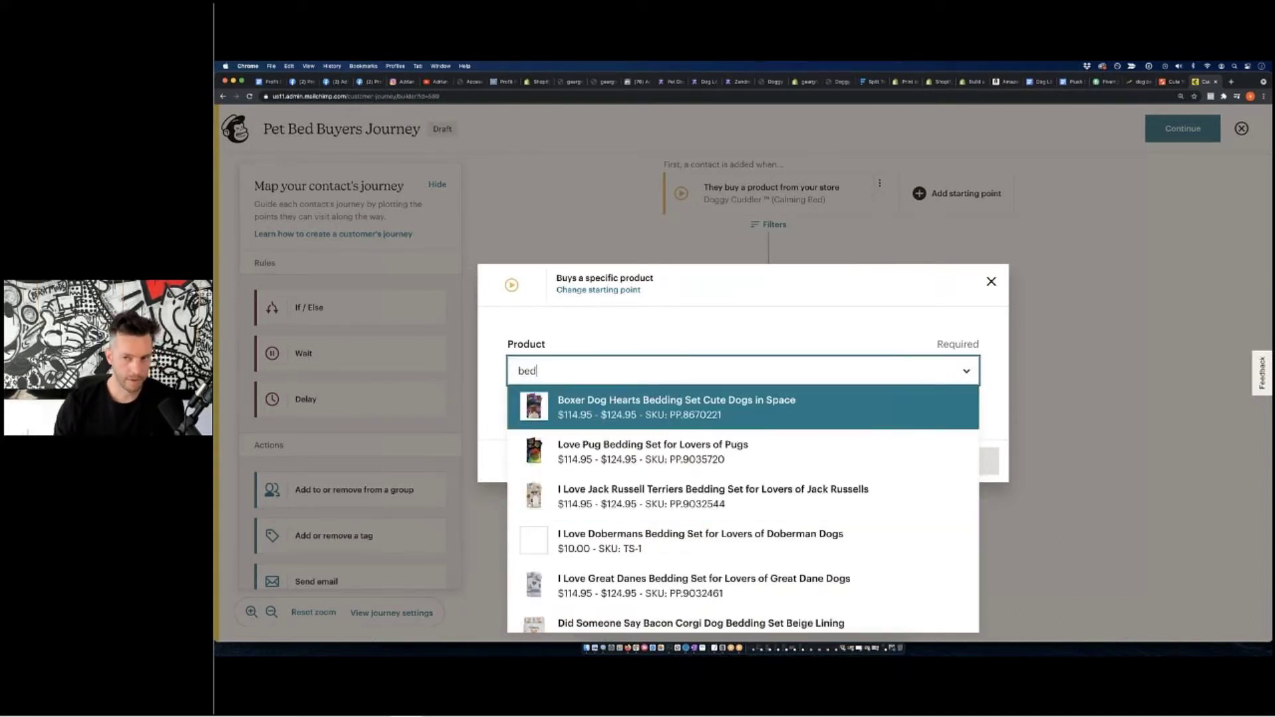
pyautogui.click(992, 281)
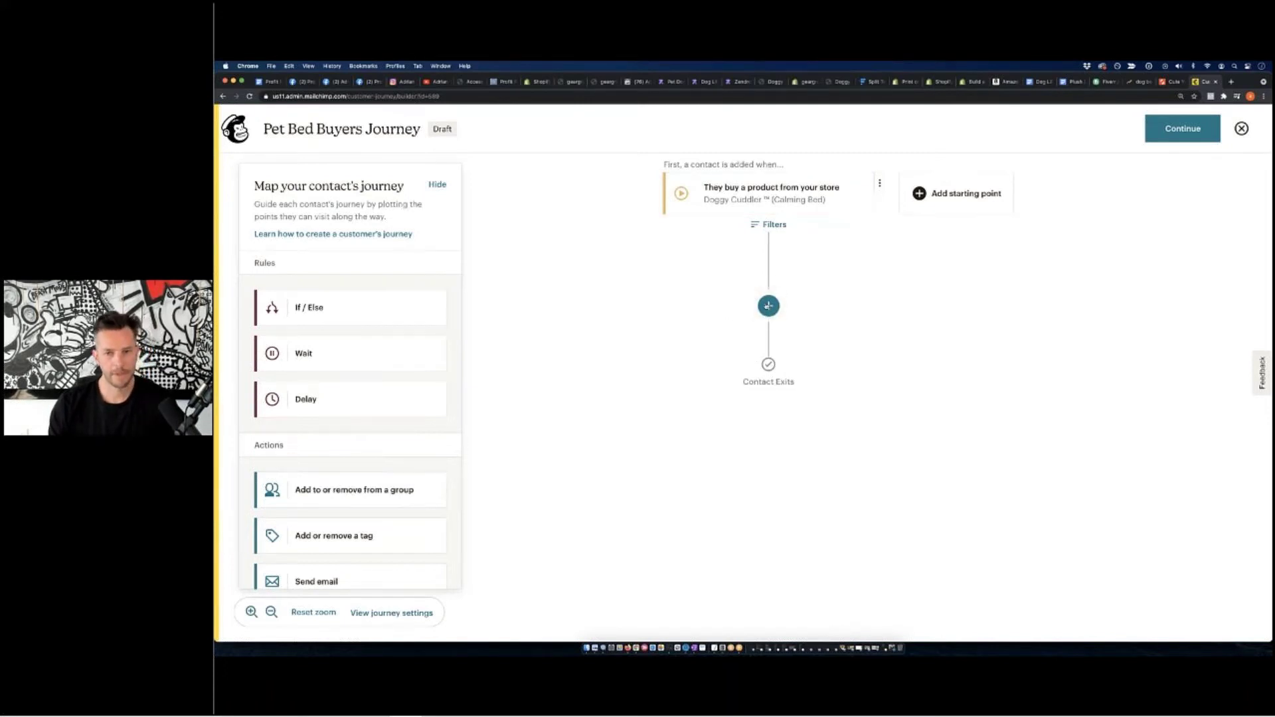
# Step: Insert a tag action below the starting point that adds a newly created tag, pet-bed-journey, and save it
pyautogui.scroll(-2, 318, 488)
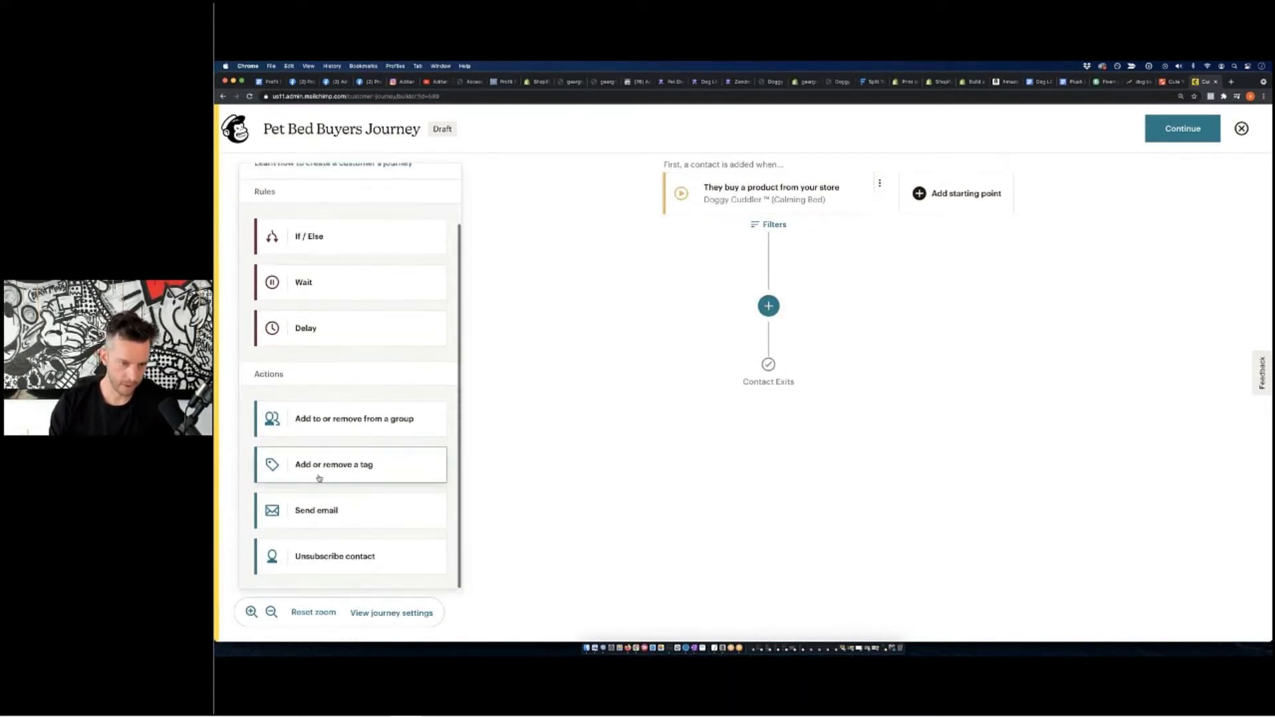
pyautogui.moveTo(304, 476); pyautogui.dragTo(767, 305)
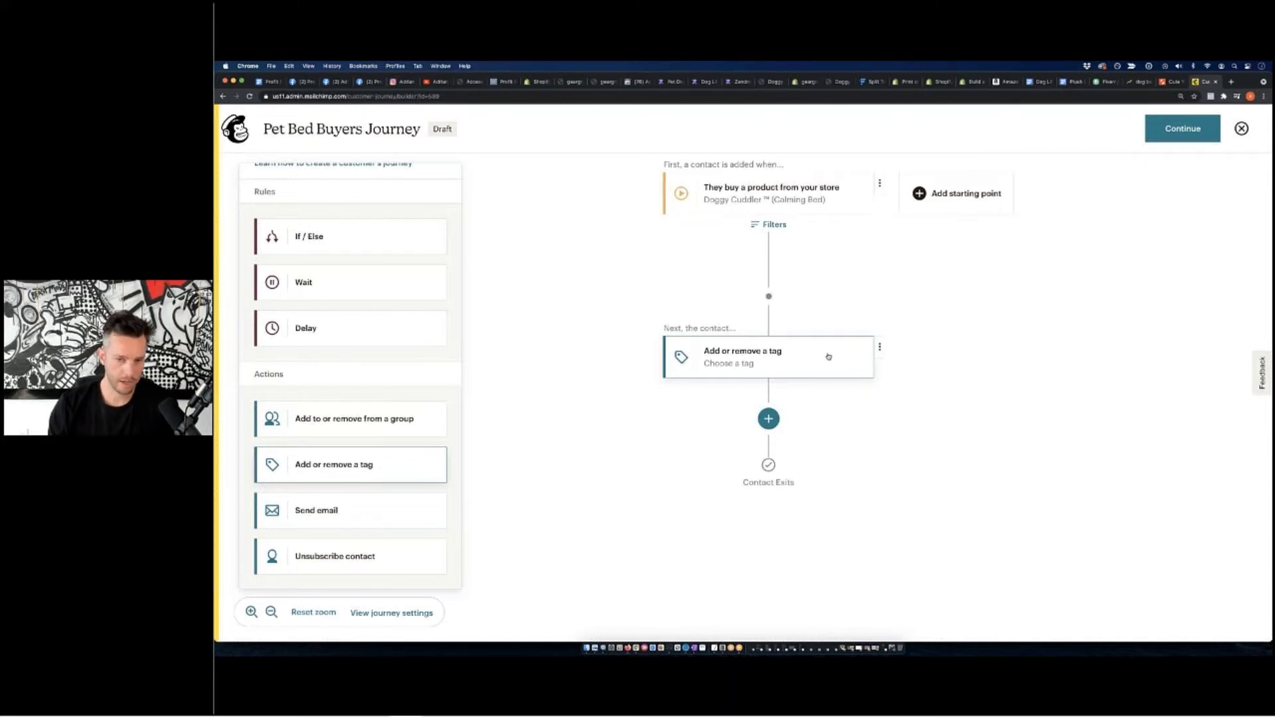
pyautogui.click(803, 363)
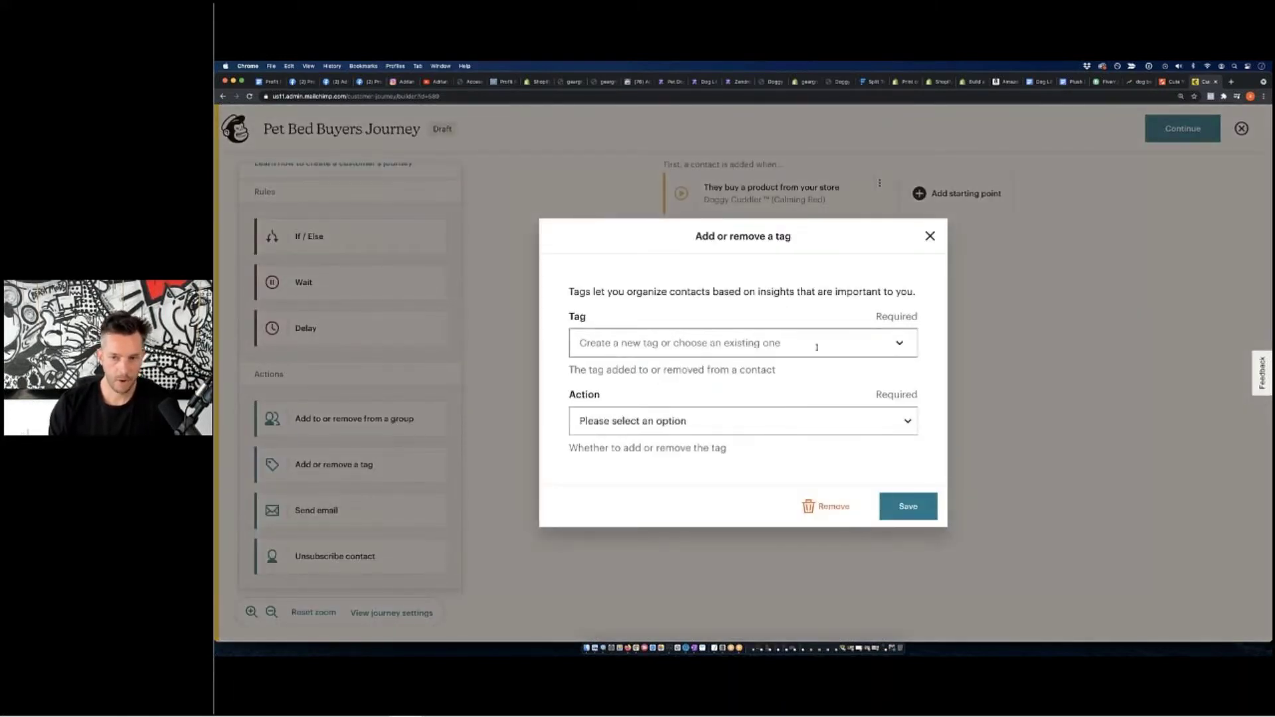
pyautogui.click(903, 343)
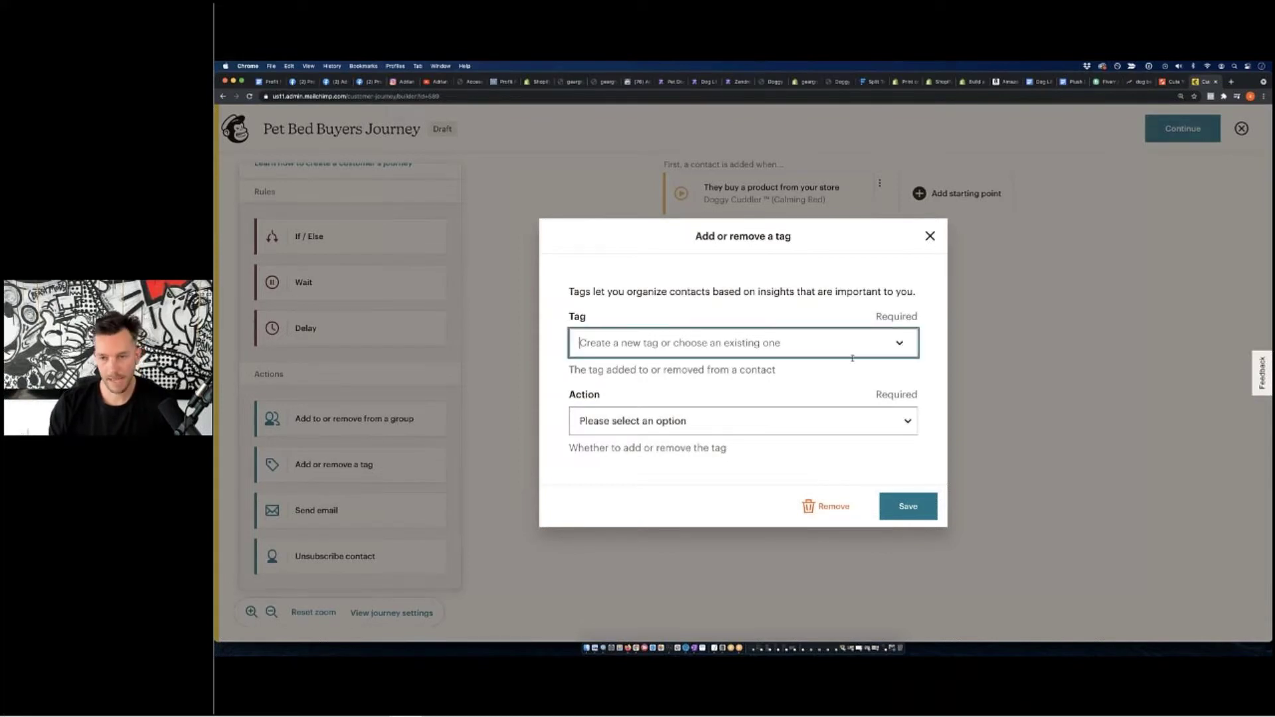
pyautogui.click(763, 417)
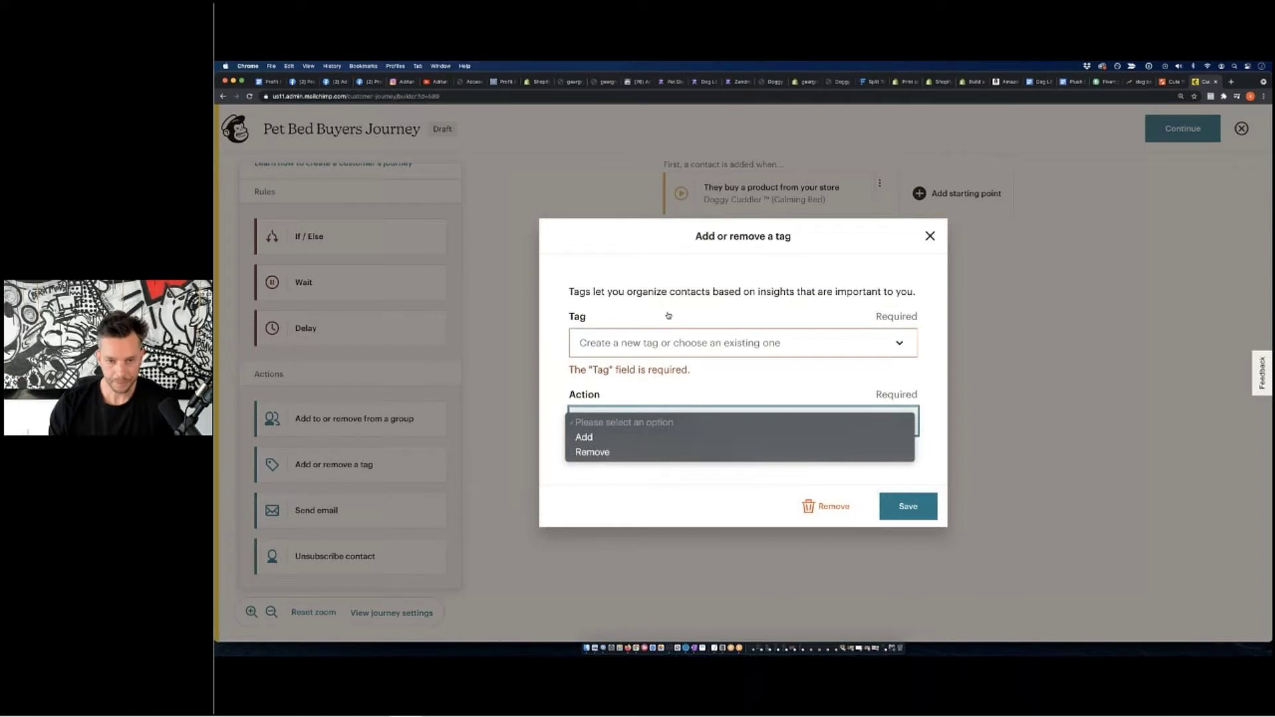
pyautogui.click(619, 342)
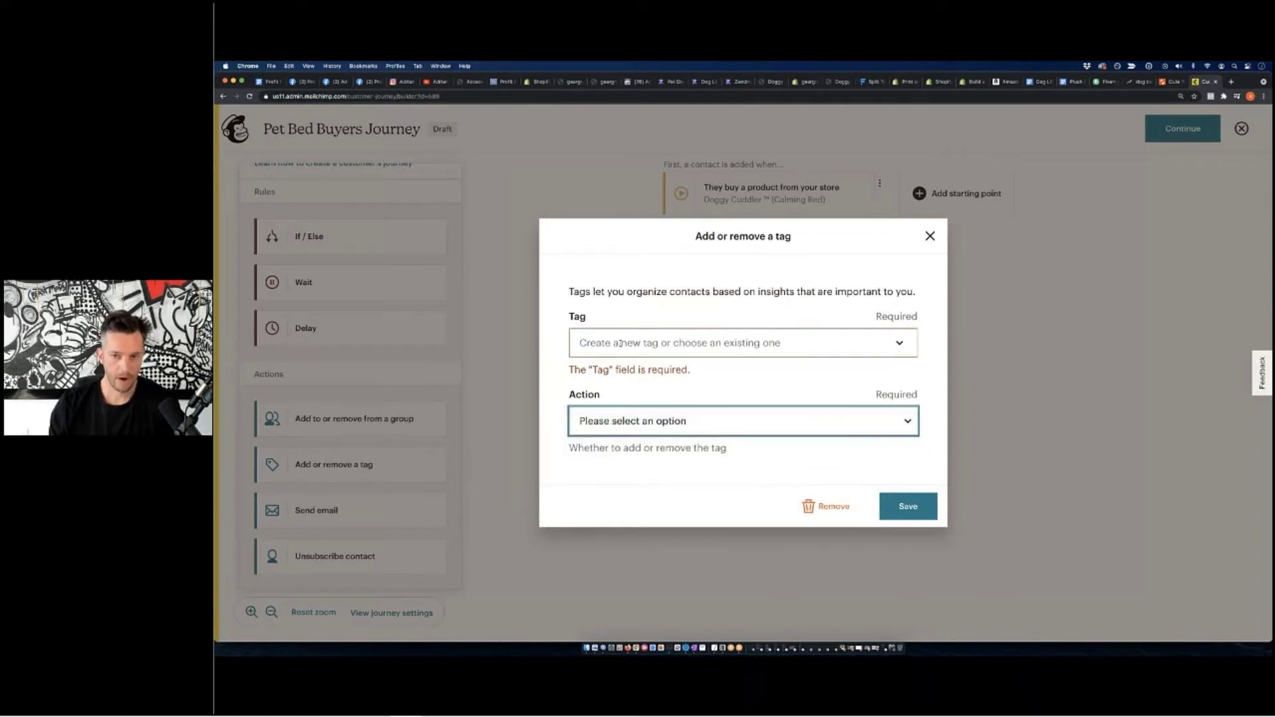
pyautogui.click(619, 343)
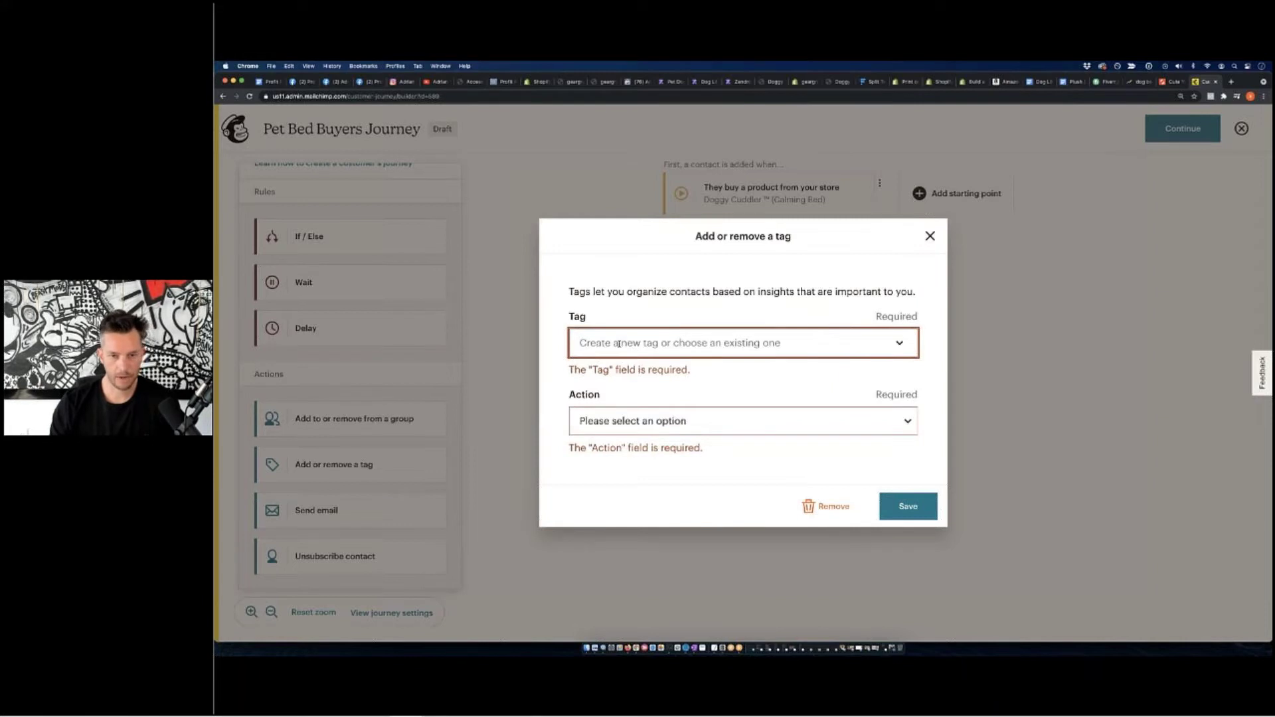
pyautogui.write('pet-bed-journey')
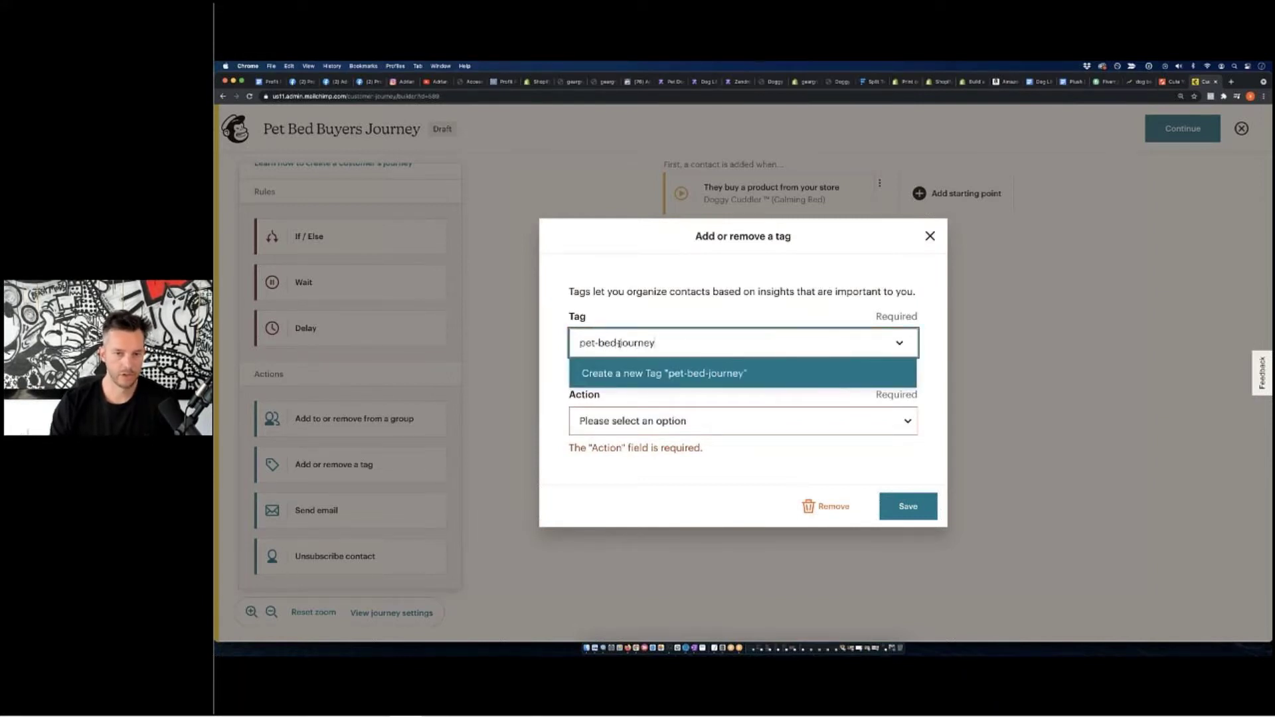
pyautogui.click(709, 372)
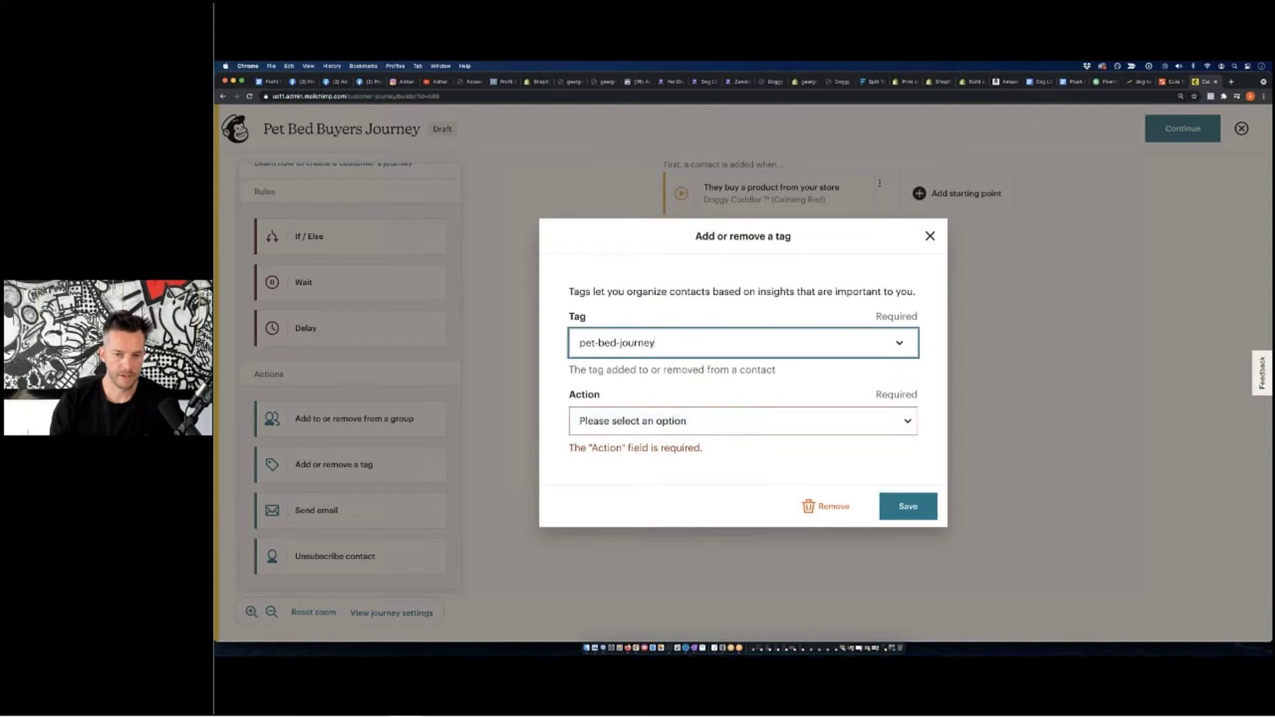
pyautogui.click(743, 422)
pyautogui.press('Return')
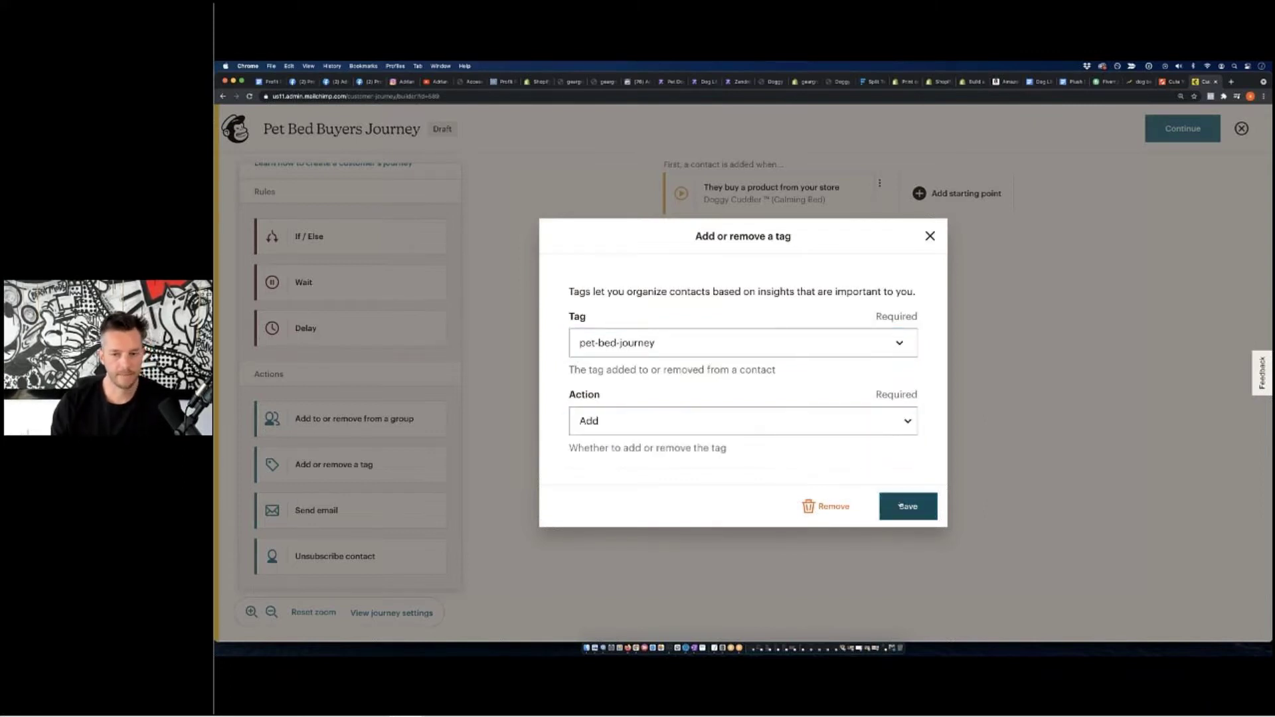
pyautogui.click(900, 506)
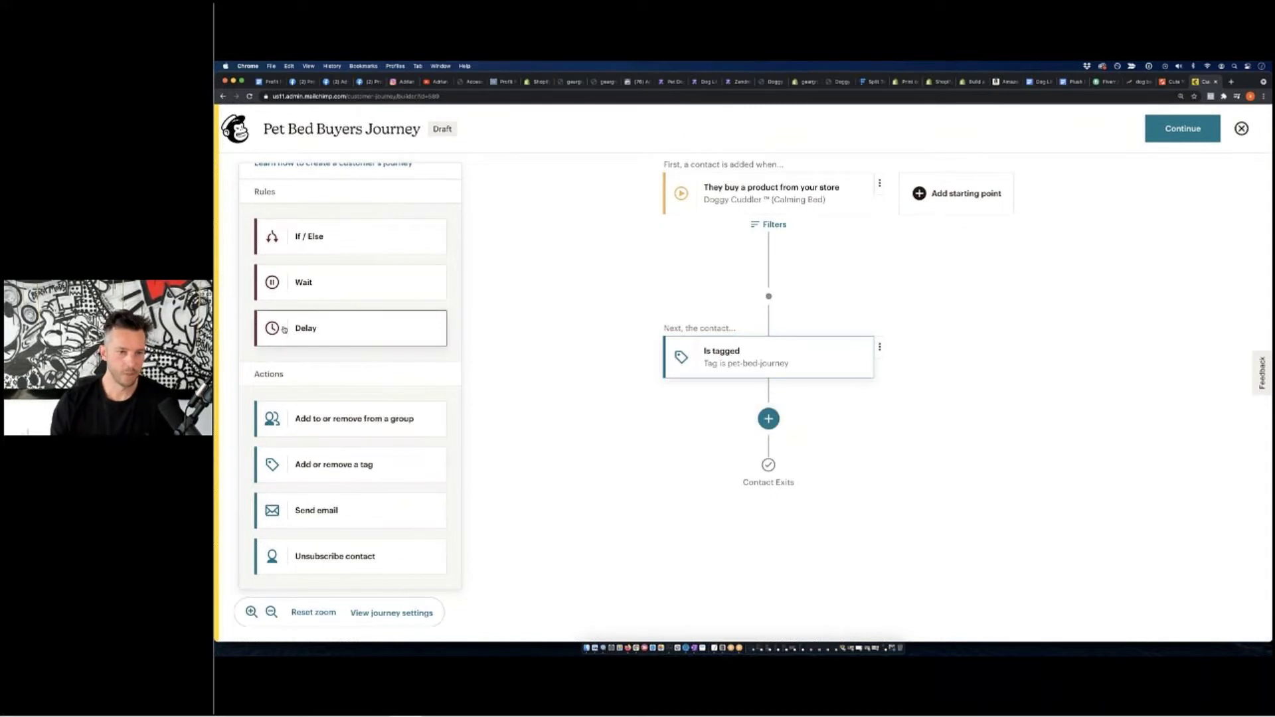
# Step: Insert a delay after the tag action and set it to 2 weeks
pyautogui.moveTo(288, 330); pyautogui.dragTo(767, 421)
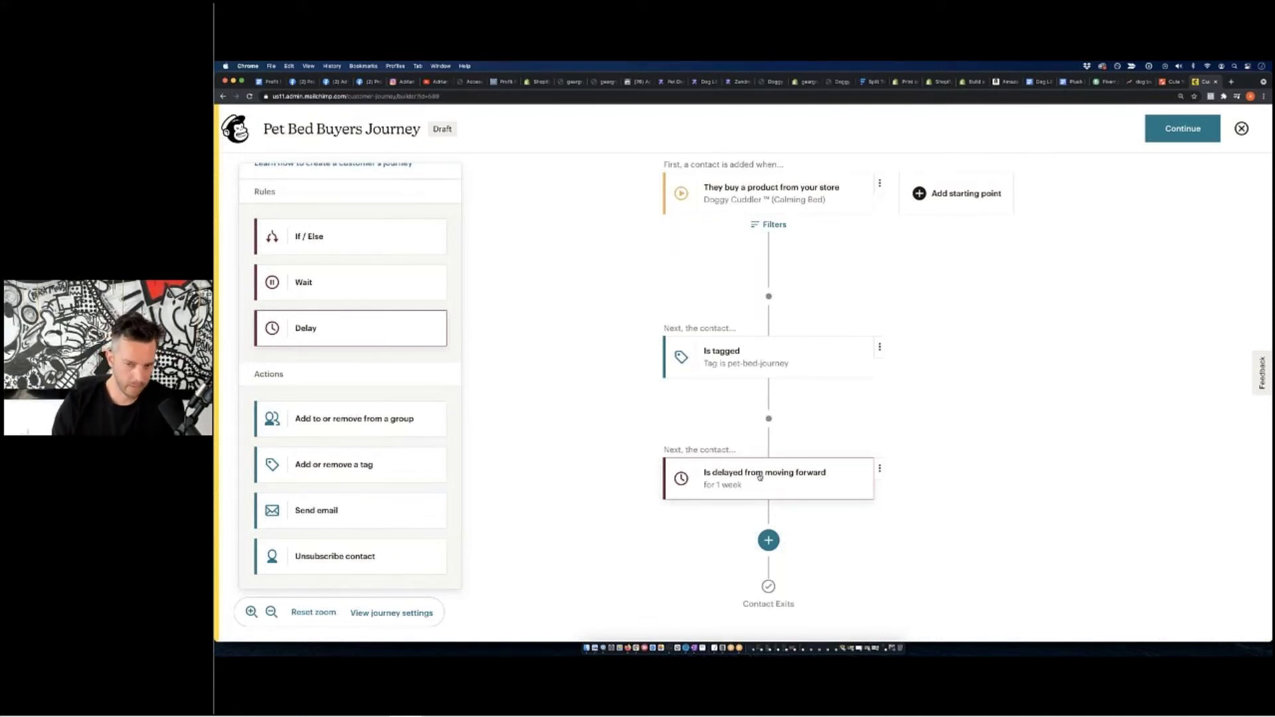
pyautogui.click(759, 476)
pyautogui.click(624, 387)
pyautogui.press('Tab')
pyautogui.press('space')
pyautogui.press('Return')
pyautogui.click(625, 381)
pyautogui.press('BackSpace')
pyautogui.write('2')
pyautogui.click(896, 446)
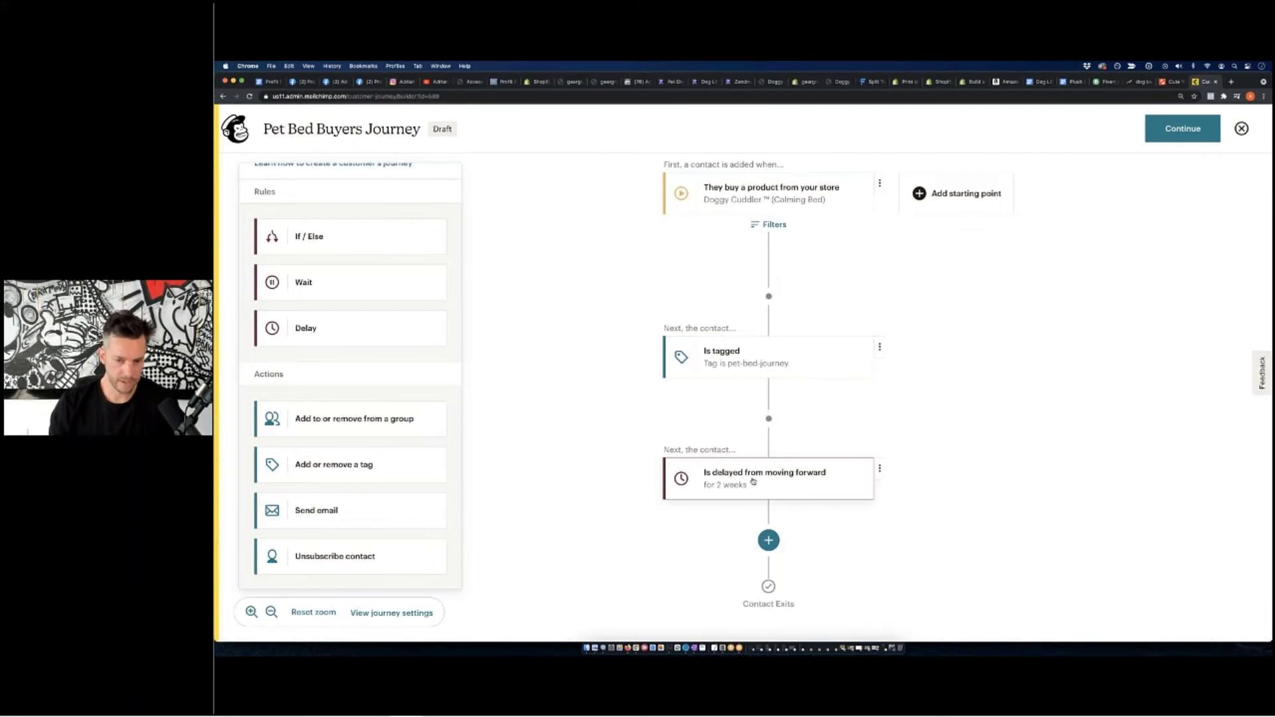
# Step: Insert a Send email action after the 2-week delay and open that email step
pyautogui.scroll(-1, 775, 550)
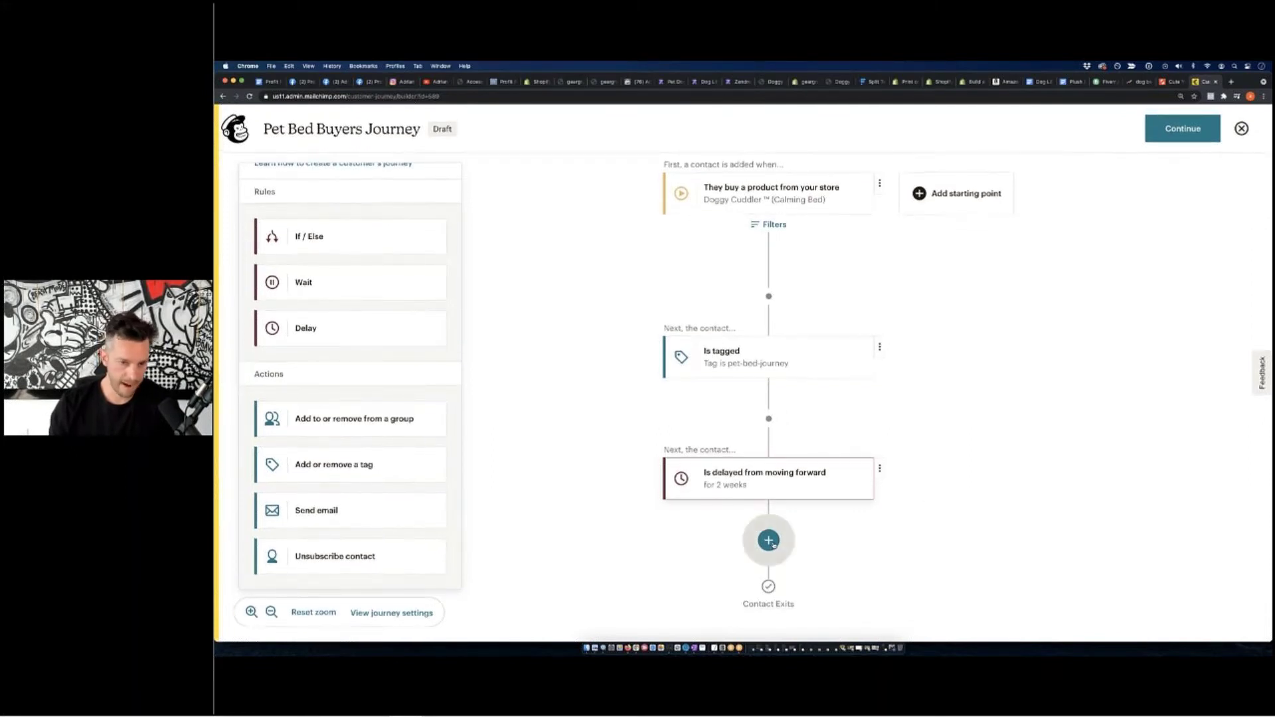
pyautogui.click(772, 544)
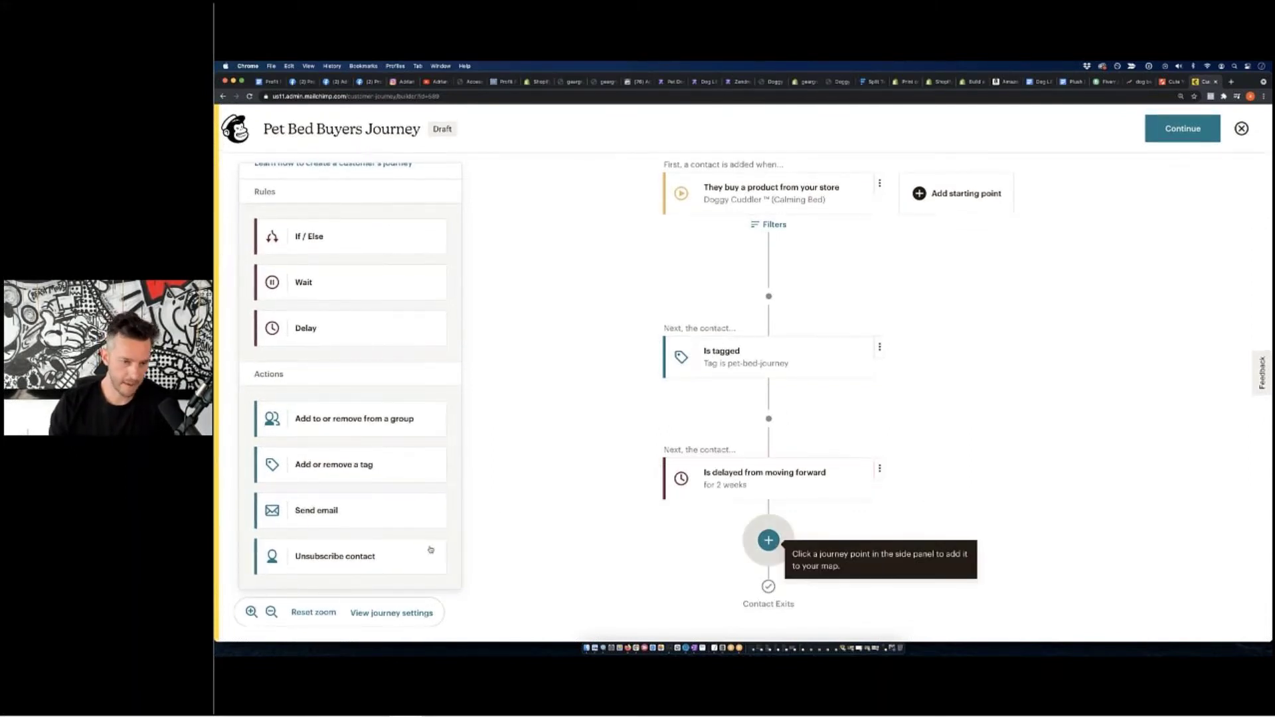
pyautogui.moveTo(319, 530); pyautogui.dragTo(772, 543)
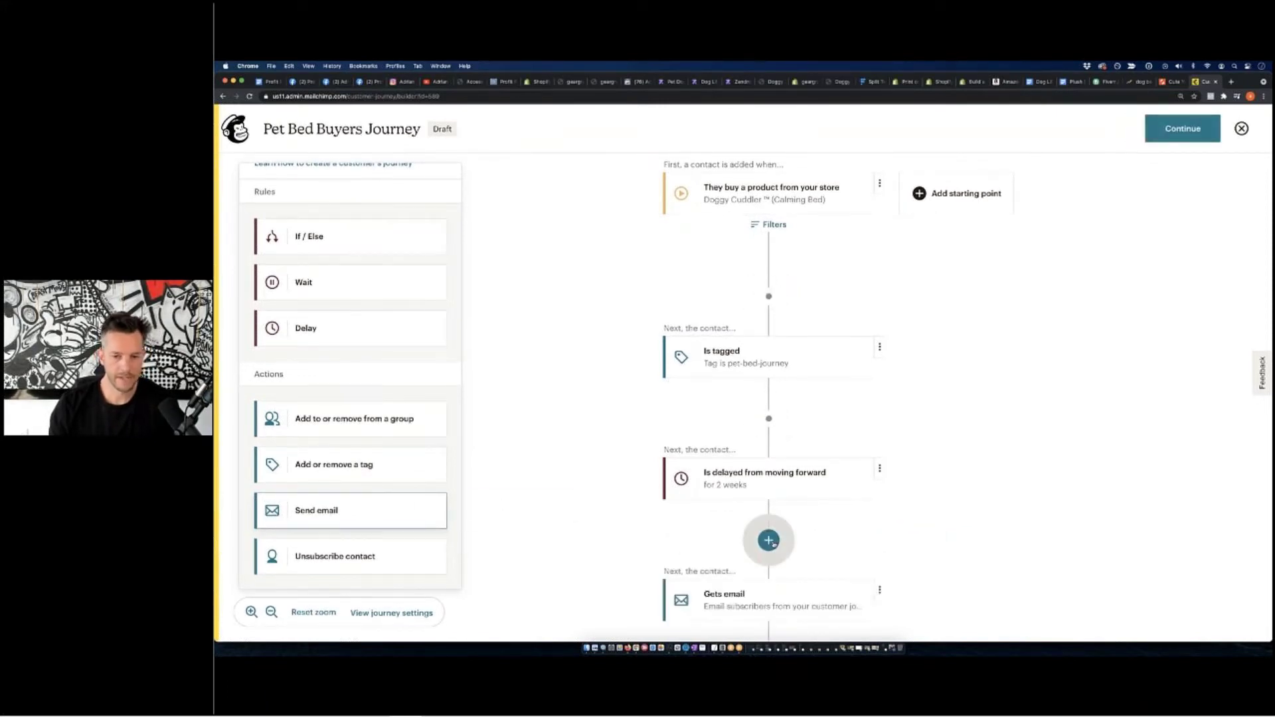
pyautogui.scroll(-3, 917, 416)
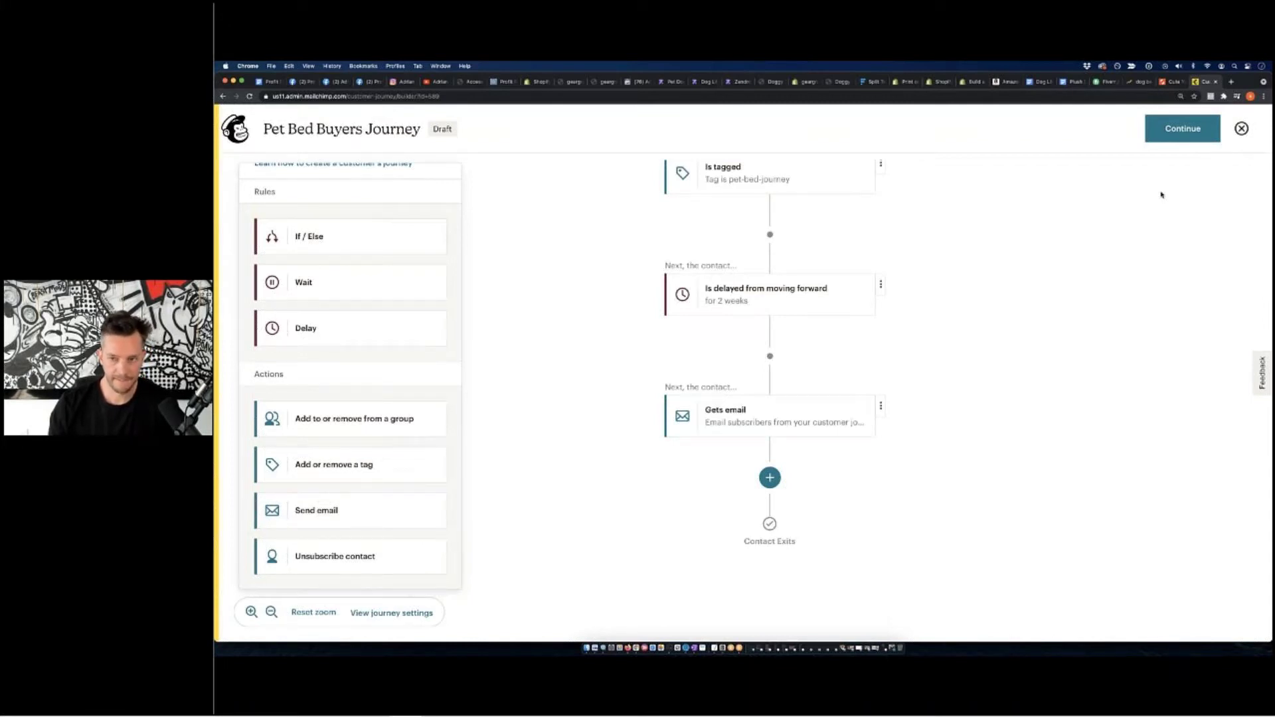
pyautogui.click(767, 416)
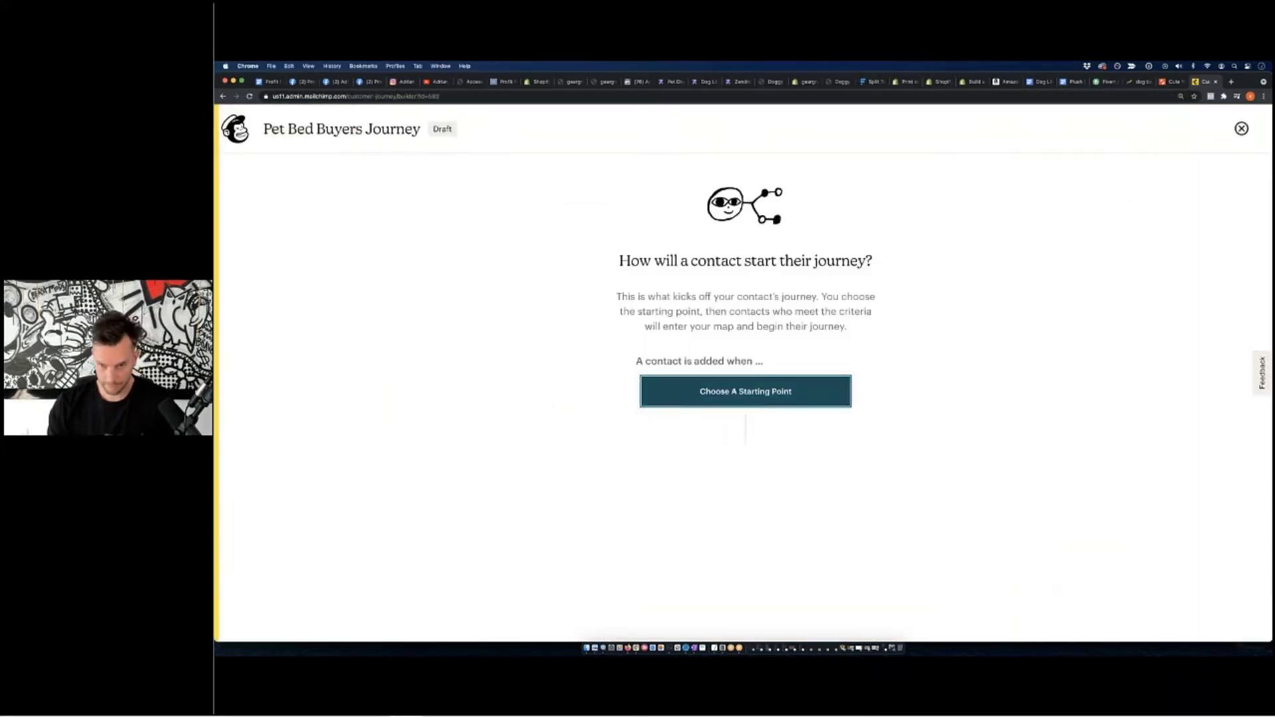
# Step: Set the empty journey's starting point to buying a specific product, Doggy Cuddler ™ (Calming Bed)
pyautogui.click(745, 390)
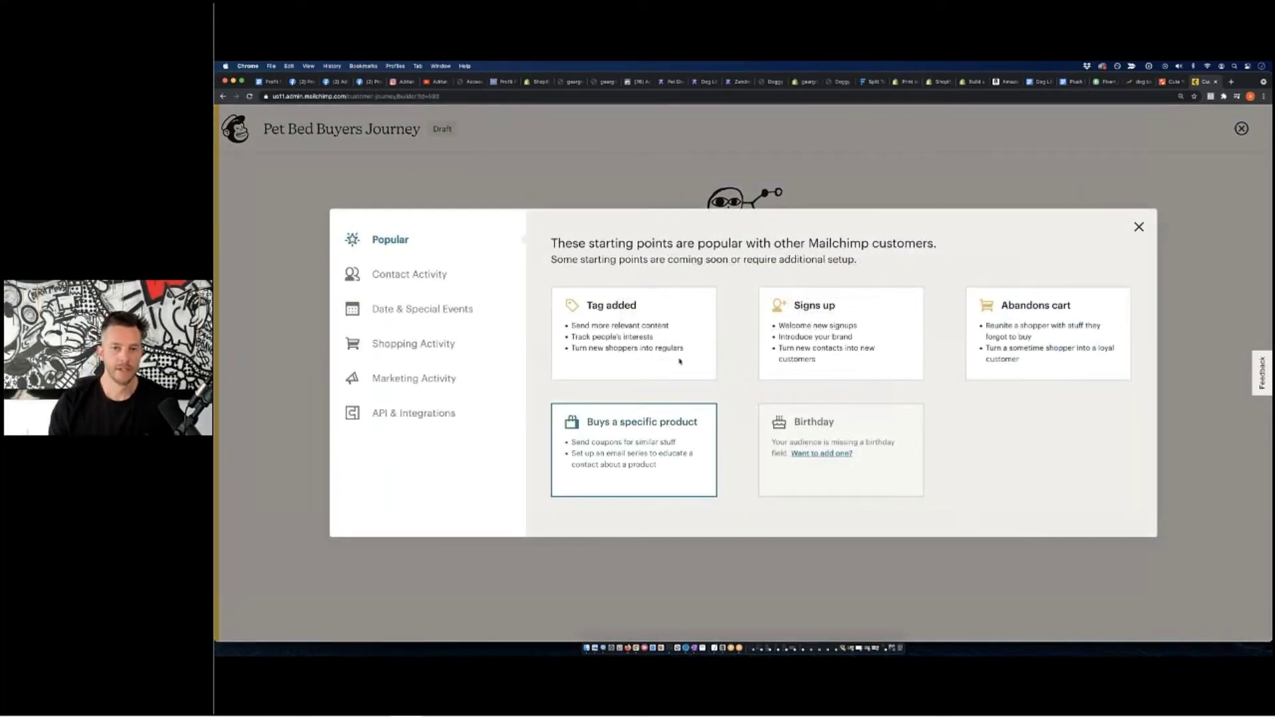
pyautogui.click(667, 425)
pyautogui.click(639, 373)
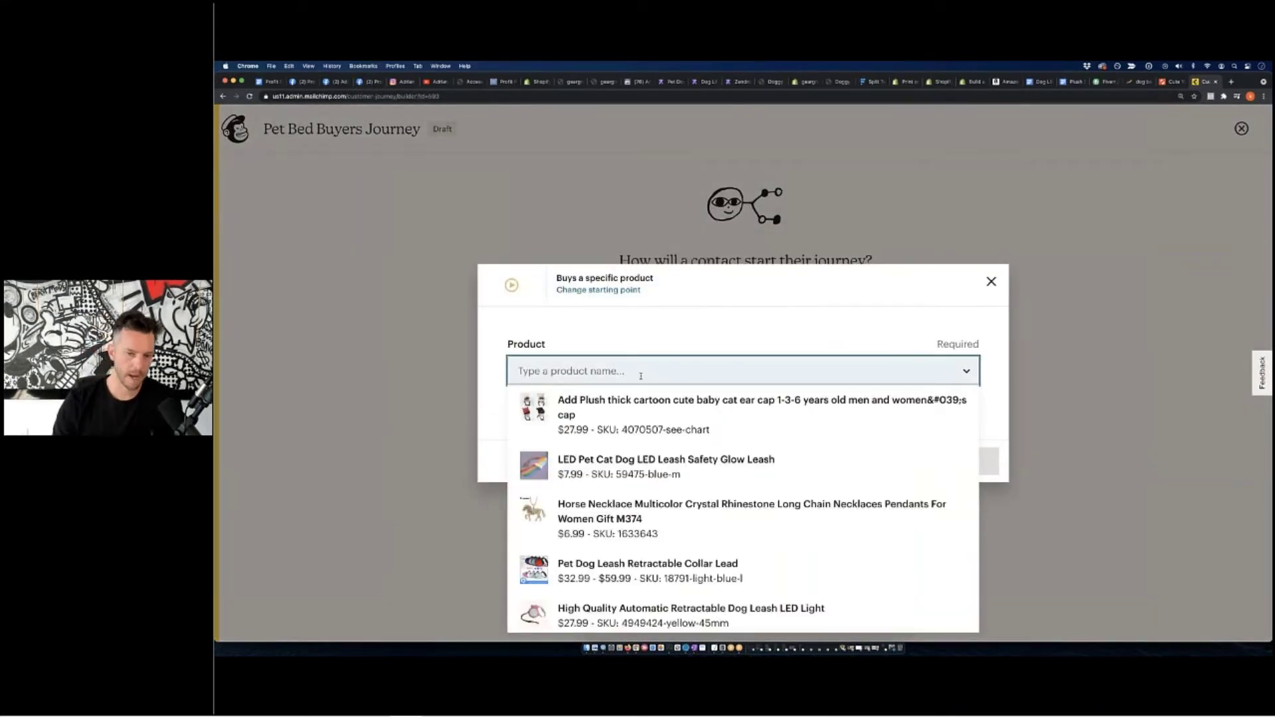
pyautogui.write('cuddler')
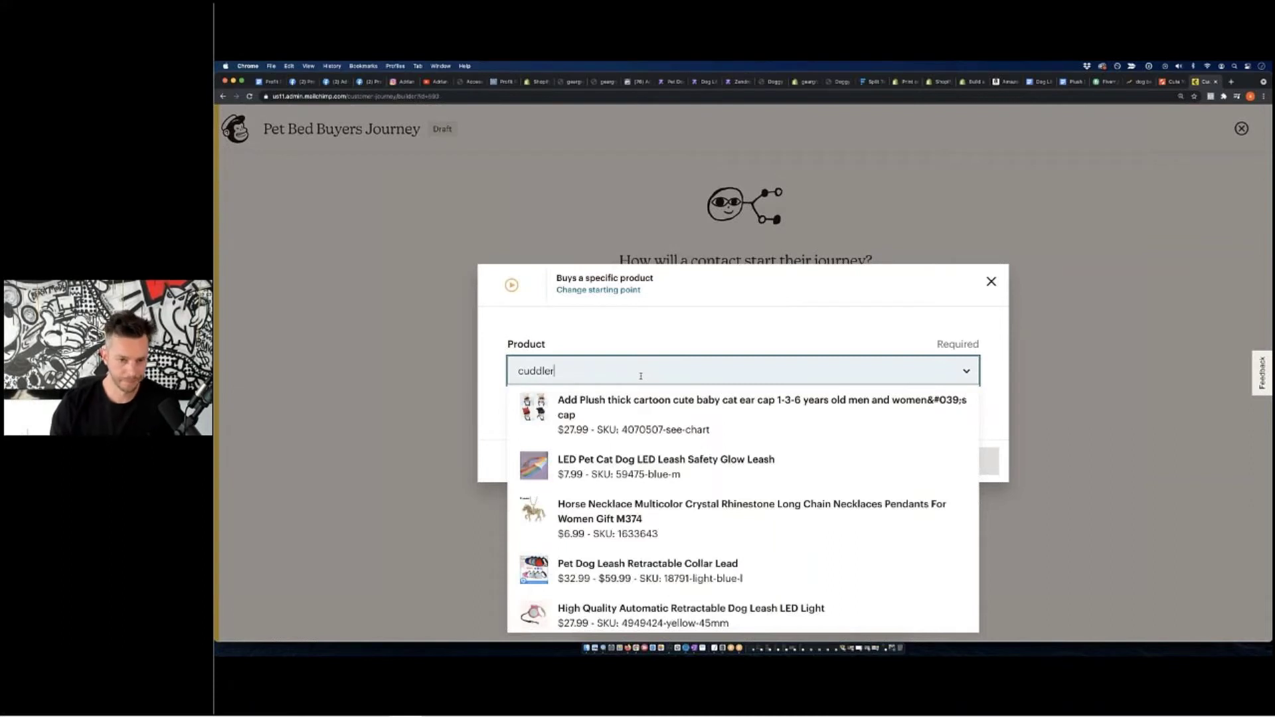
pyautogui.click(648, 415)
pyautogui.click(942, 461)
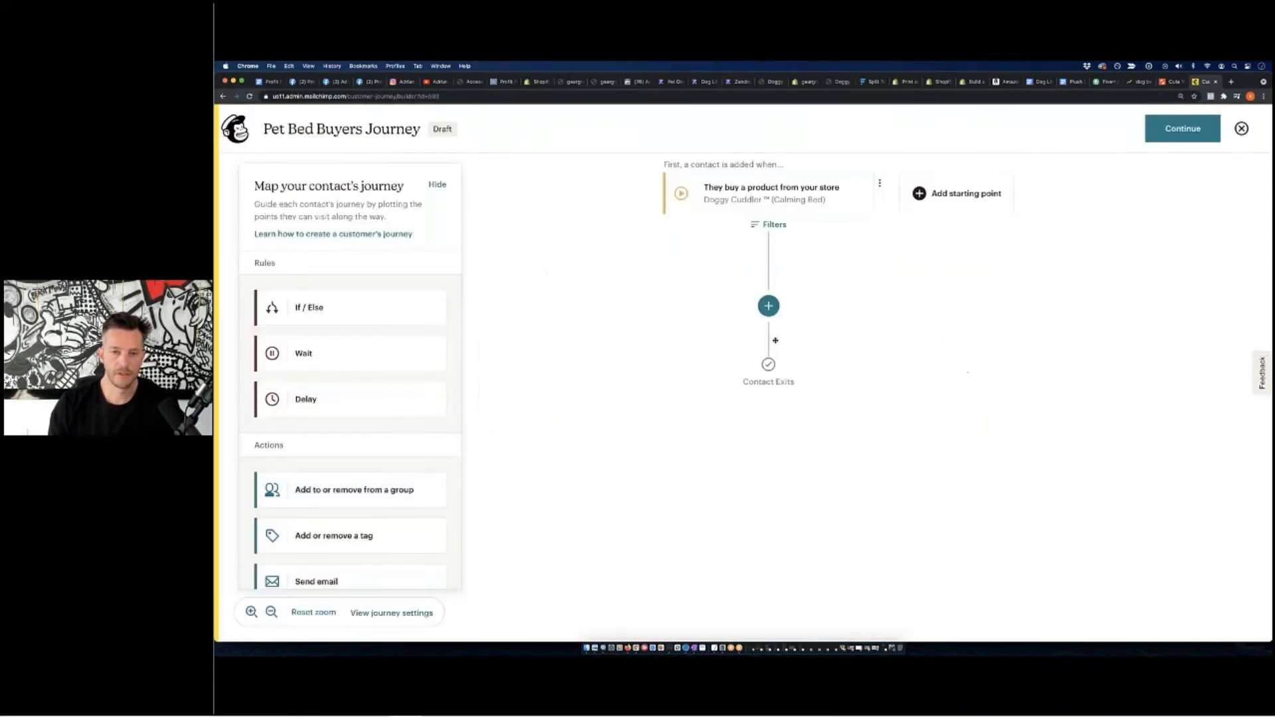
# Step: Insert a tag action after the starting point that adds the existing tag pet-bed-journey, and save it
pyautogui.click(768, 312)
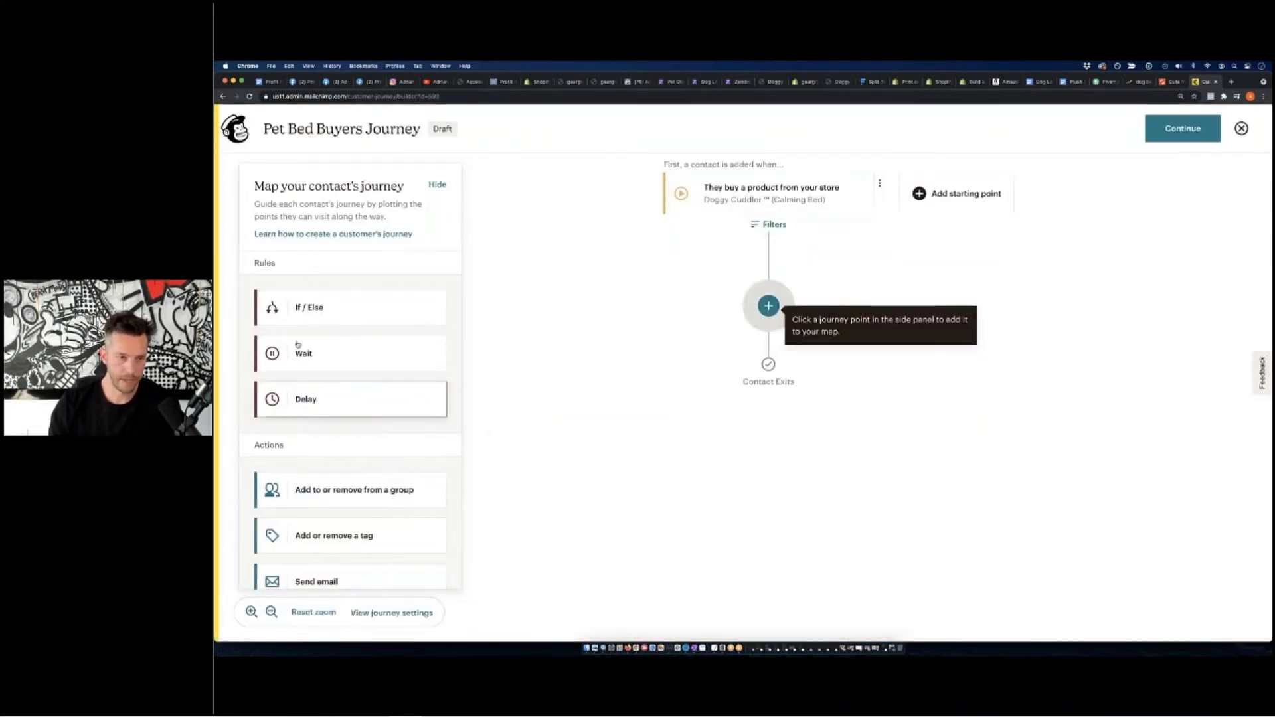
pyautogui.click(319, 535)
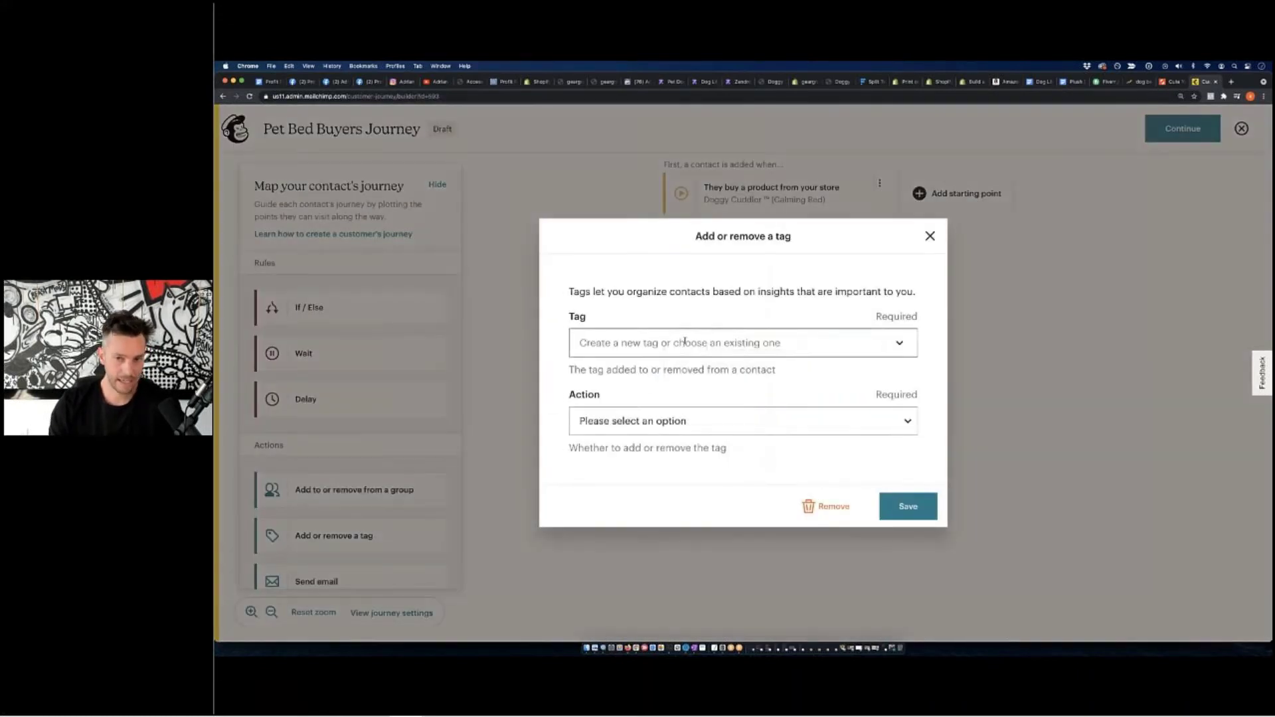
pyautogui.click(685, 341)
pyautogui.click(685, 370)
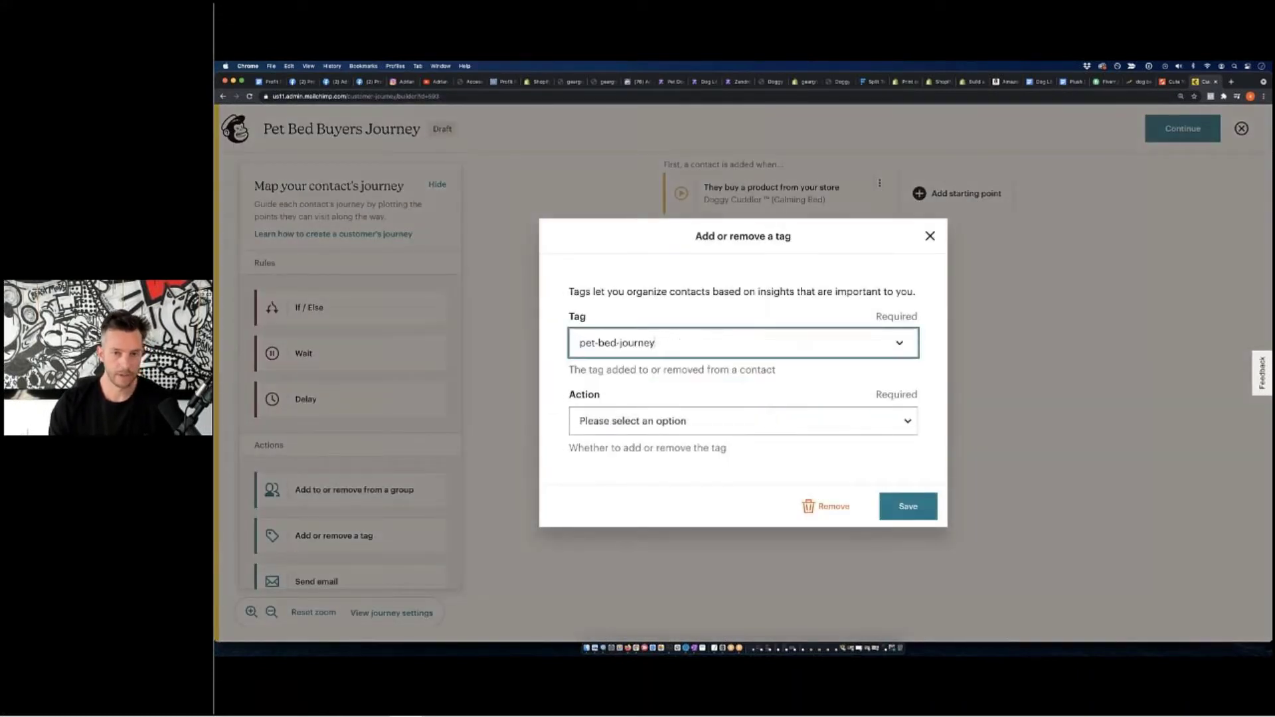
pyautogui.click(896, 504)
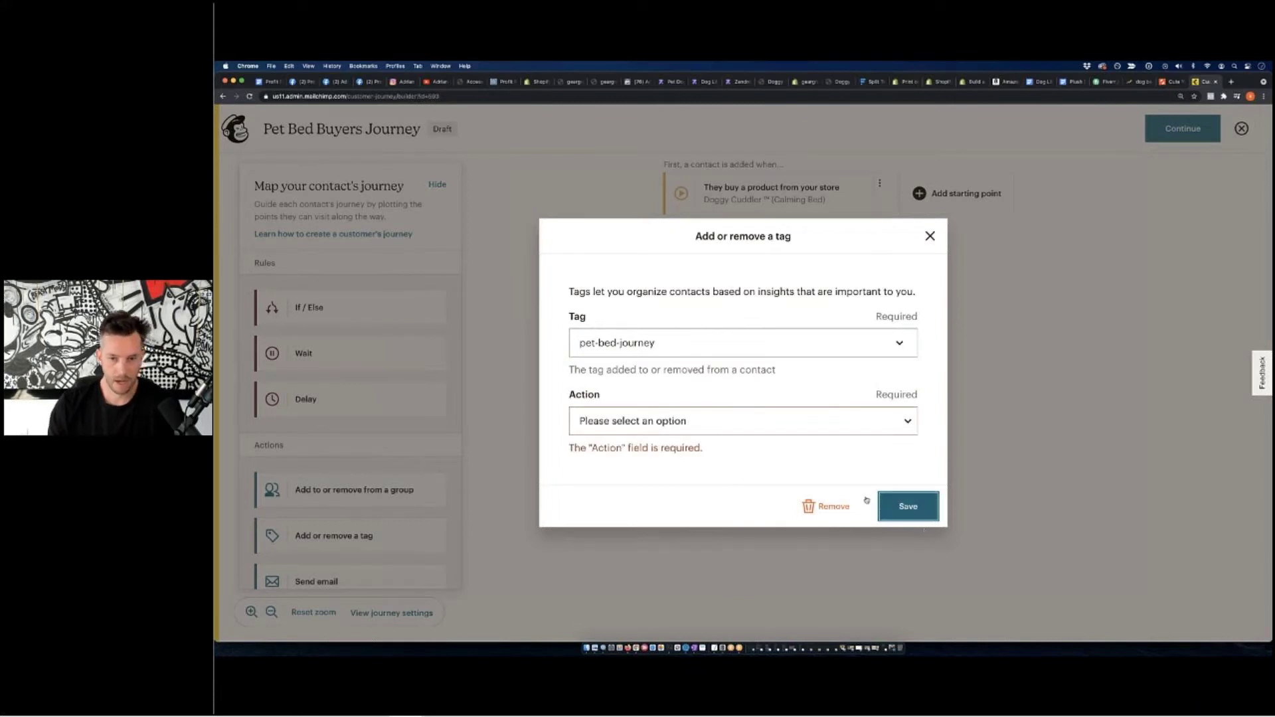
pyautogui.click(856, 420)
pyautogui.click(856, 433)
pyautogui.click(908, 506)
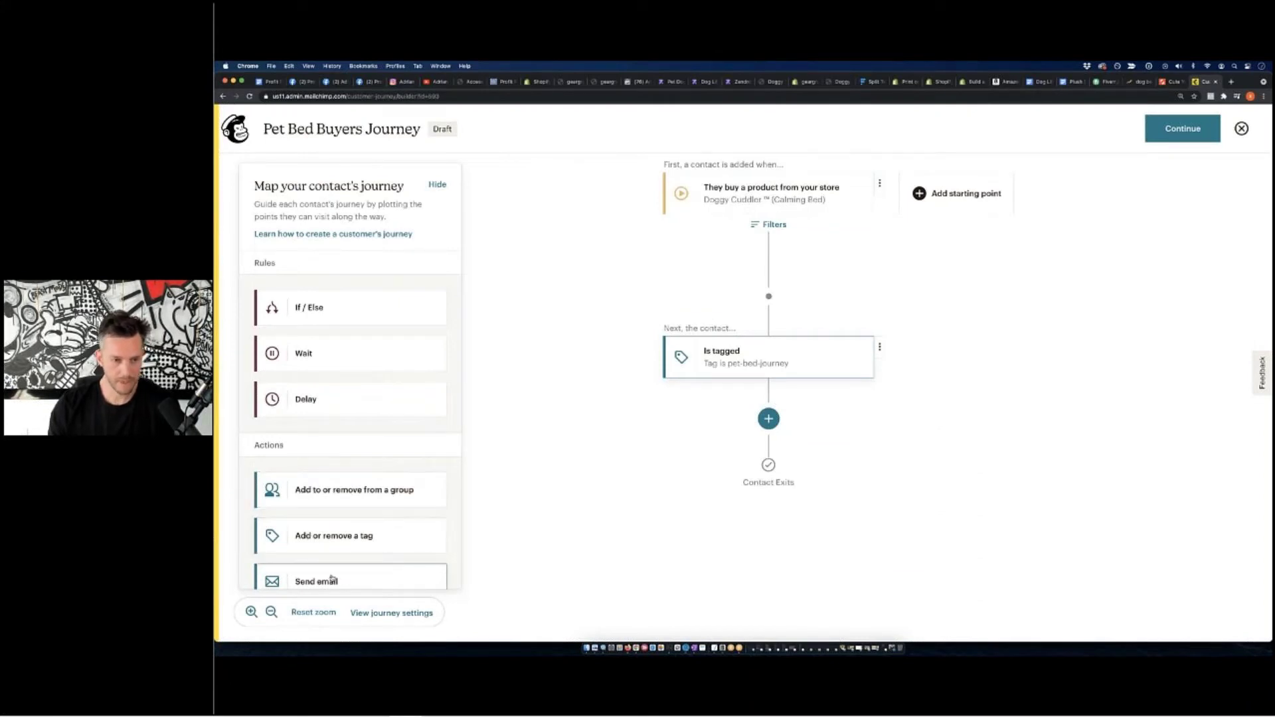
# Step: Place a delay of 2 weeks directly after the pet-bed-journey tag action
pyautogui.moveTo(306, 399); pyautogui.dragTo(768, 418)
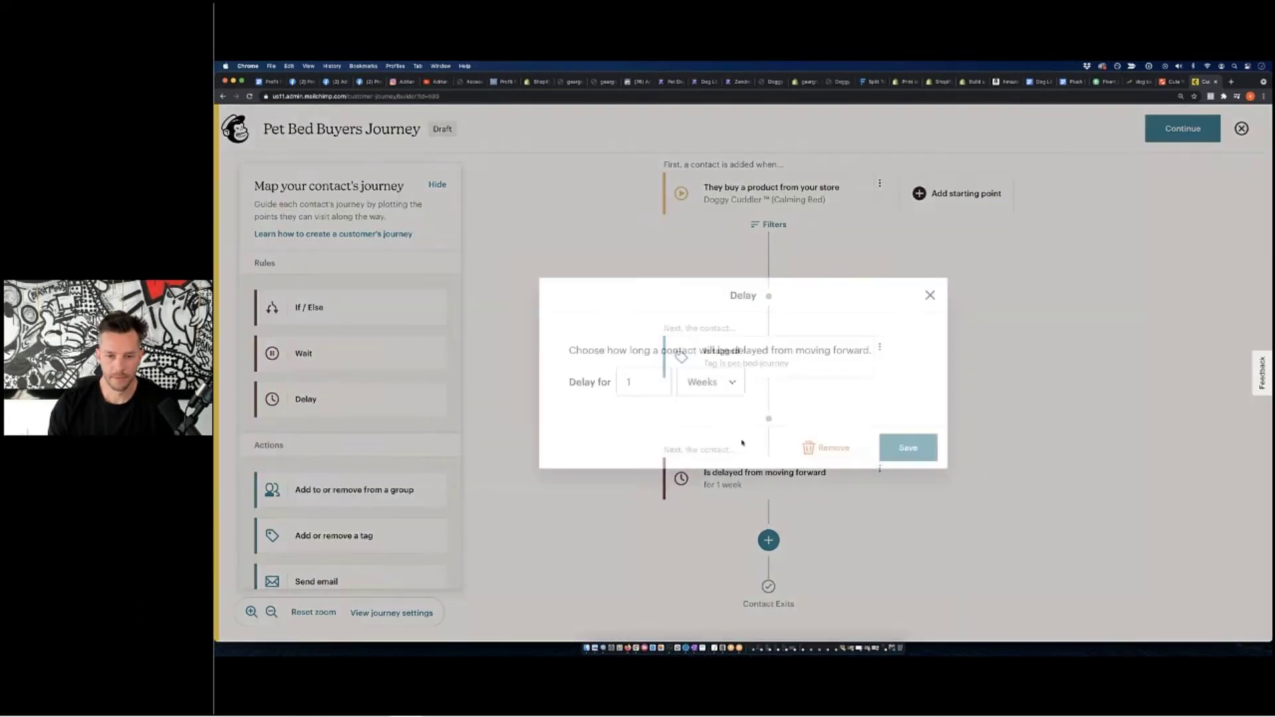
pyautogui.doubleClick(628, 382)
pyautogui.write('2')
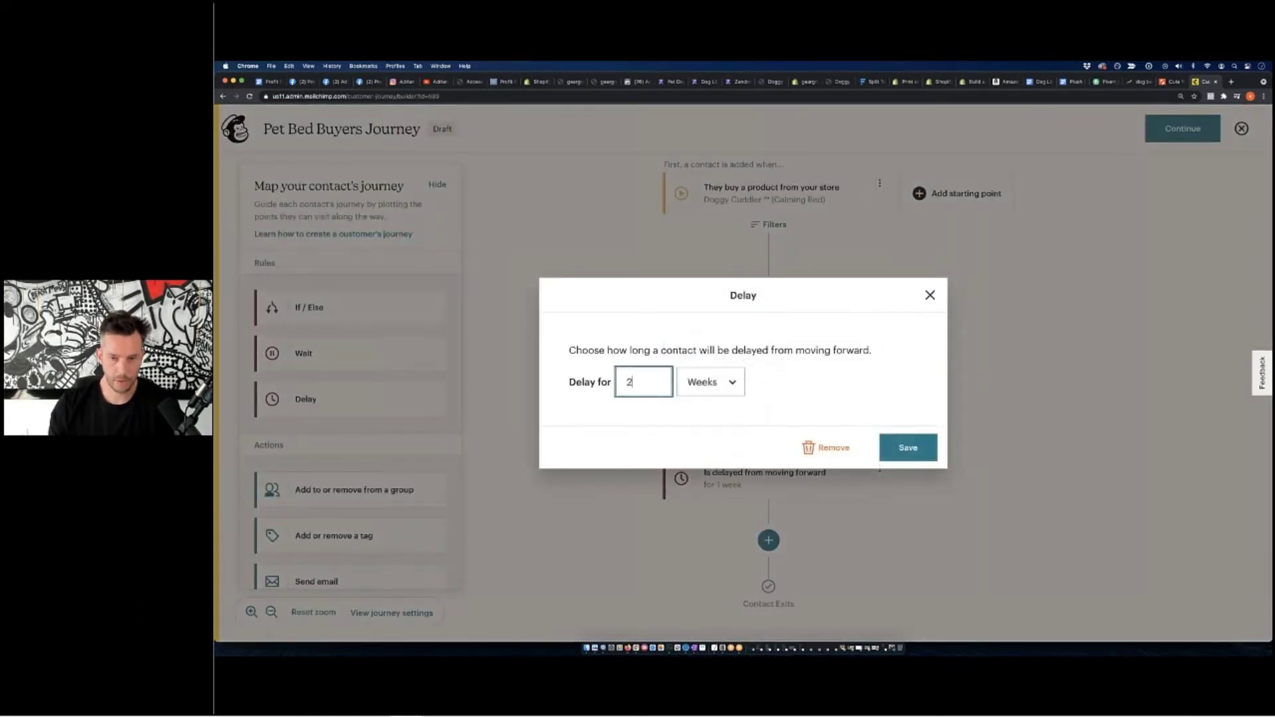
pyautogui.click(907, 447)
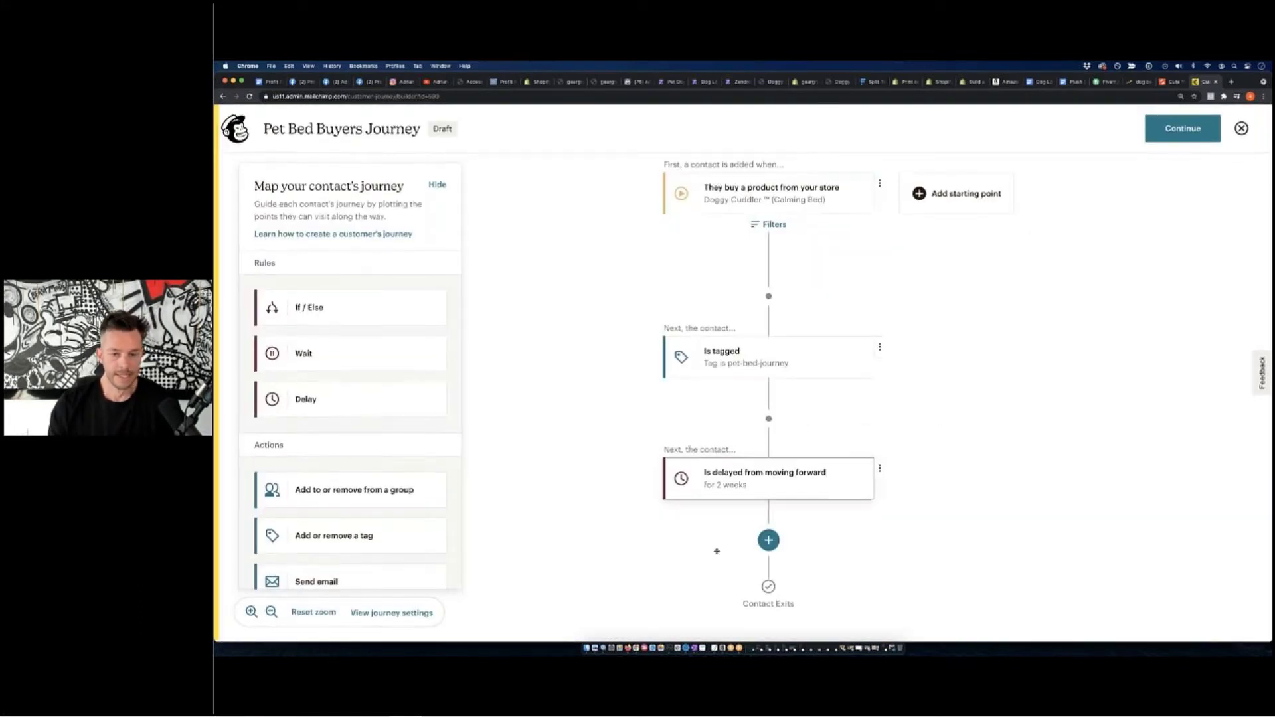
# Step: Place a Send email action after the 2-week delay, before the contact exits
pyautogui.moveTo(716, 551); pyautogui.dragTo(678, 334)
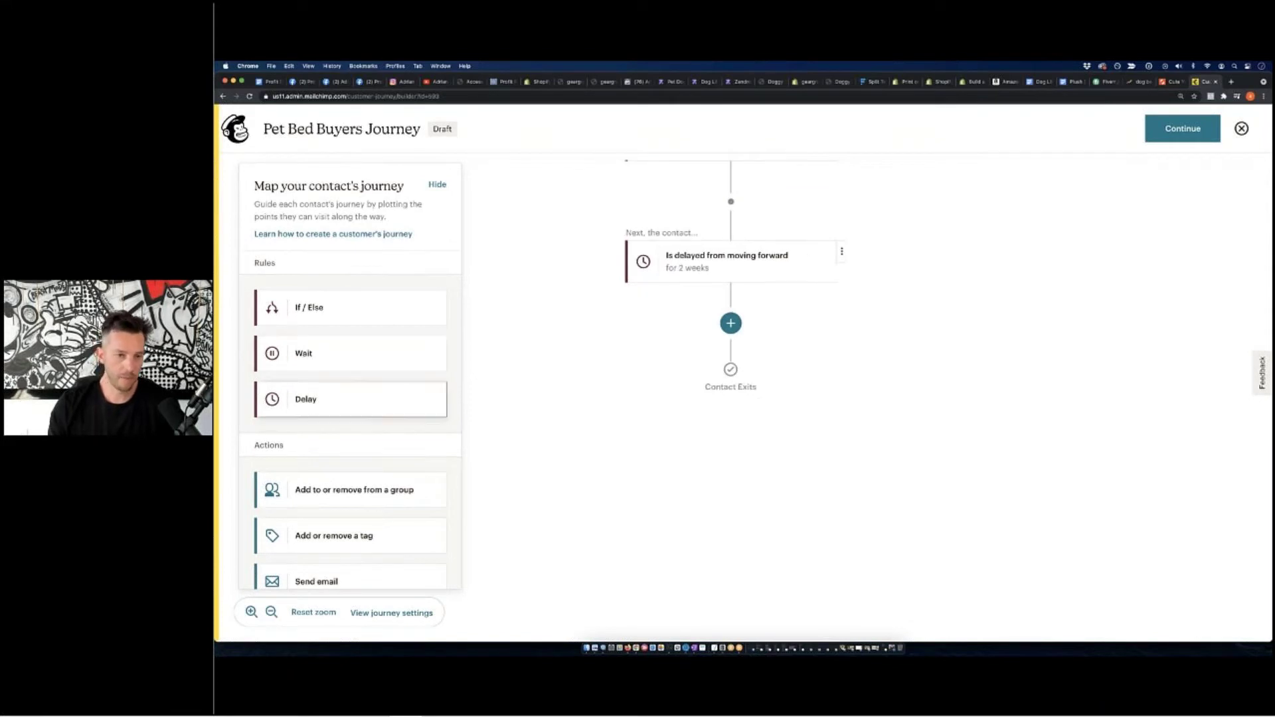
pyautogui.moveTo(305, 581); pyautogui.dragTo(730, 328)
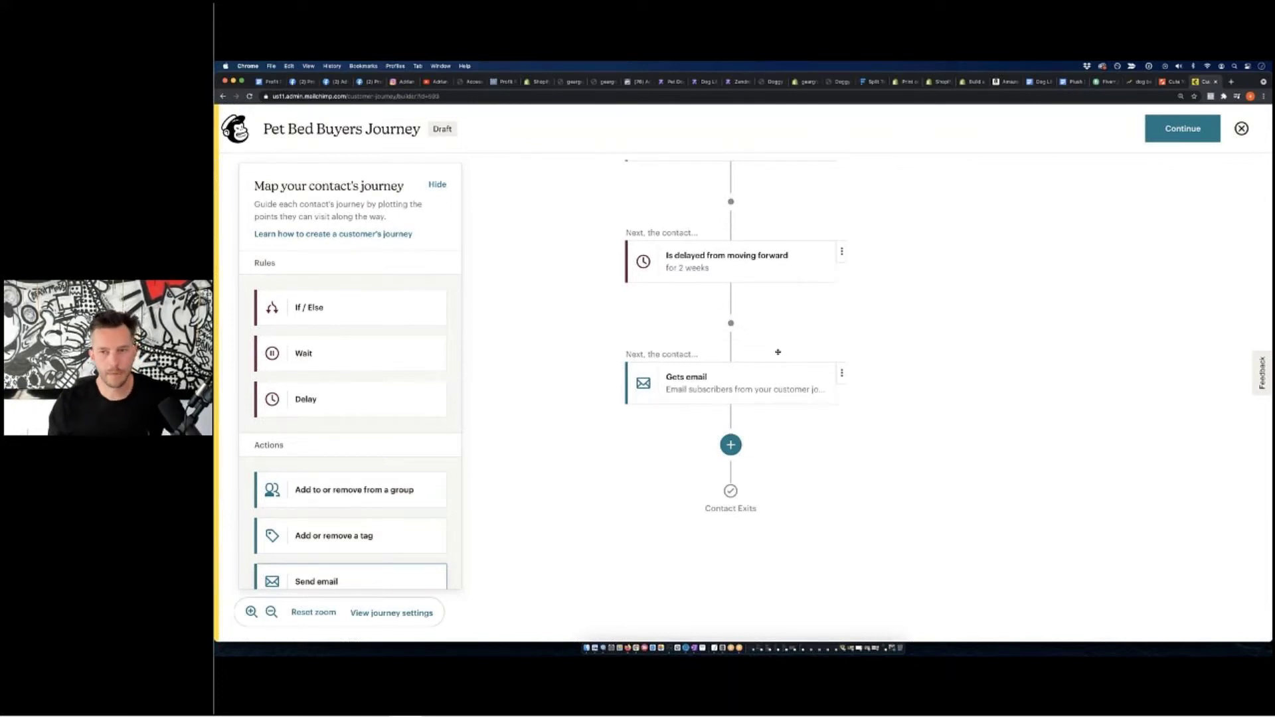
# Step: View the Dog Life Vest product page on Zendrop, and back in the journey place a 1-week delay after the email action
pyautogui.click(702, 80)
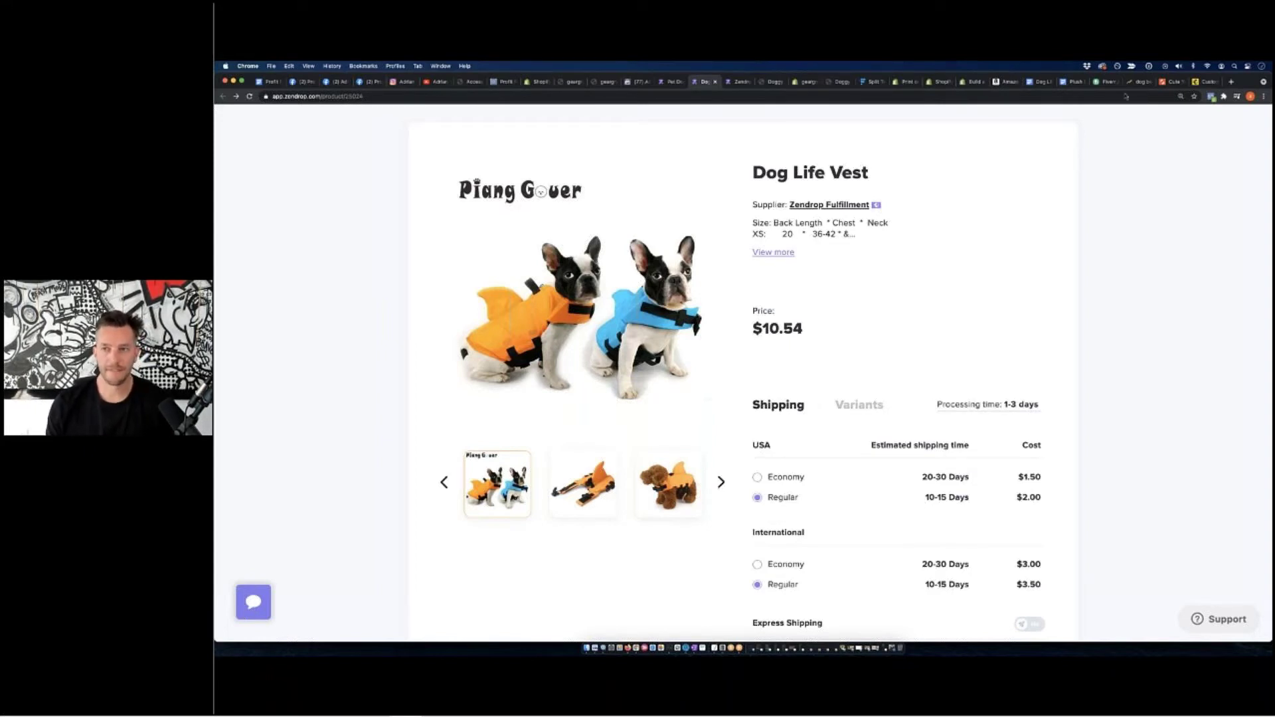
pyautogui.click(1203, 81)
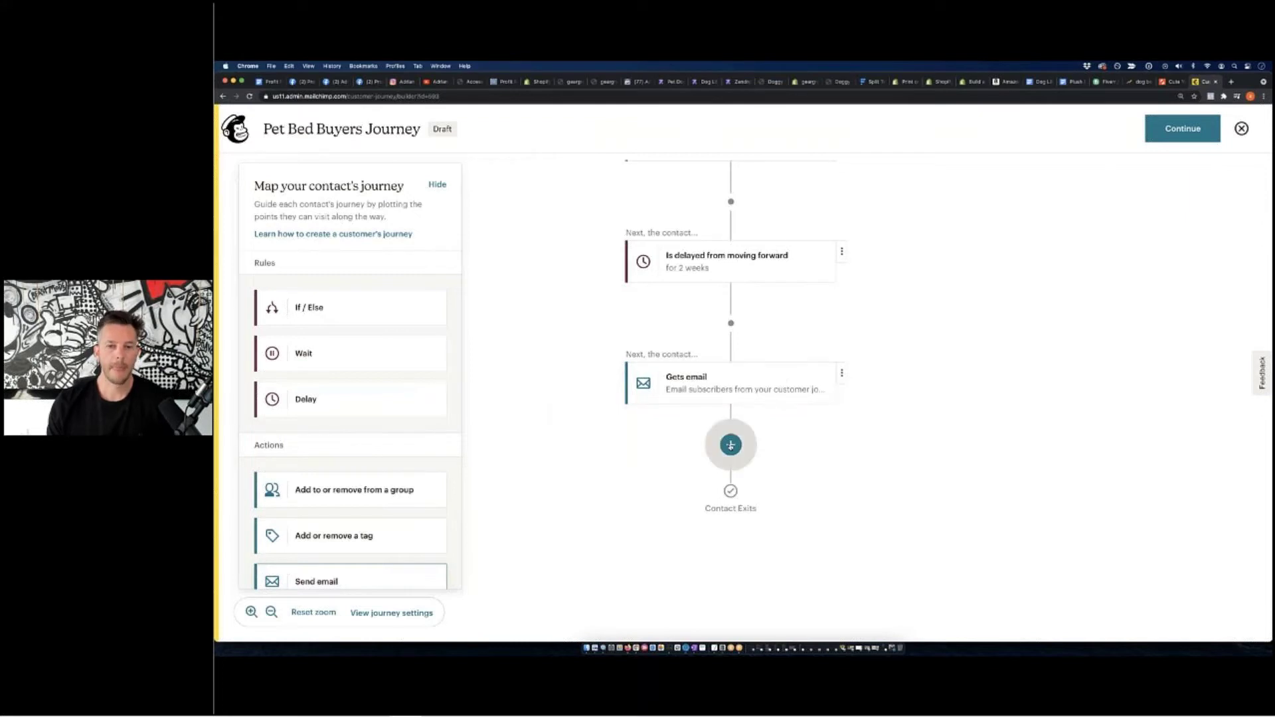
pyautogui.moveTo(341, 398); pyautogui.dragTo(735, 445)
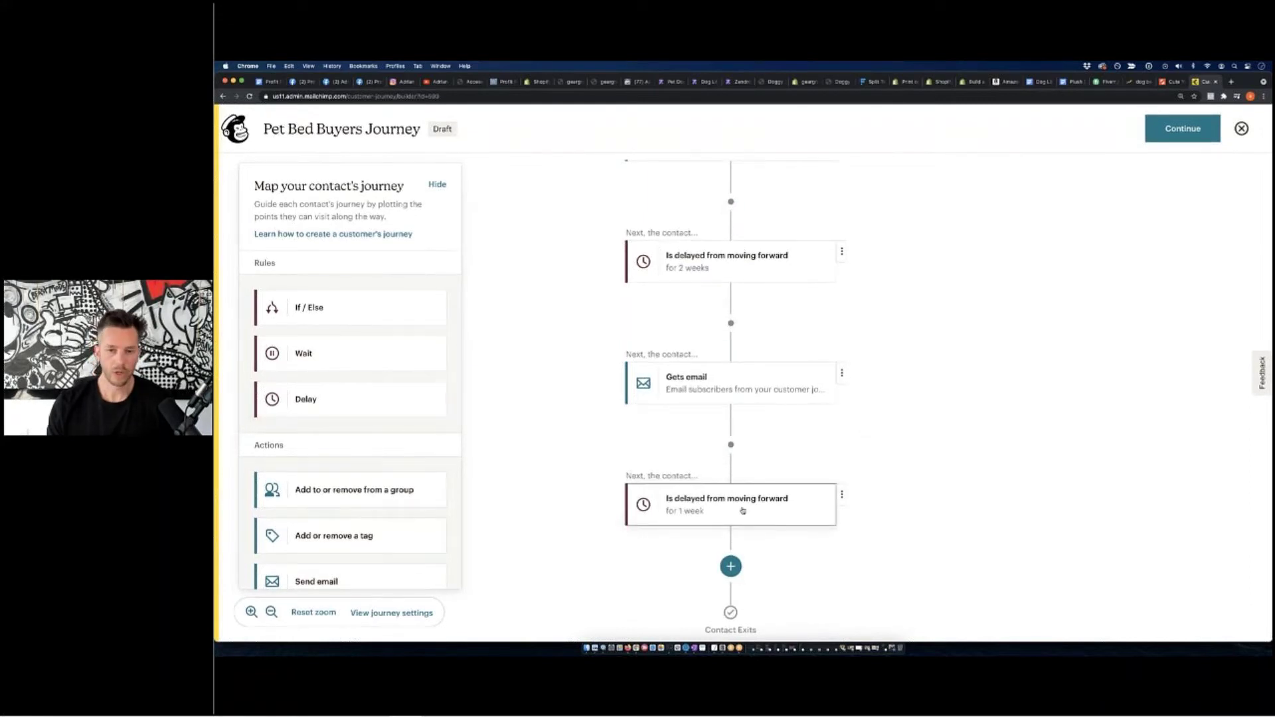
# Step: Add an If/Else rule after the 1-week delay and base its condition on Product Purchased
pyautogui.moveTo(881, 506); pyautogui.dragTo(895, 231)
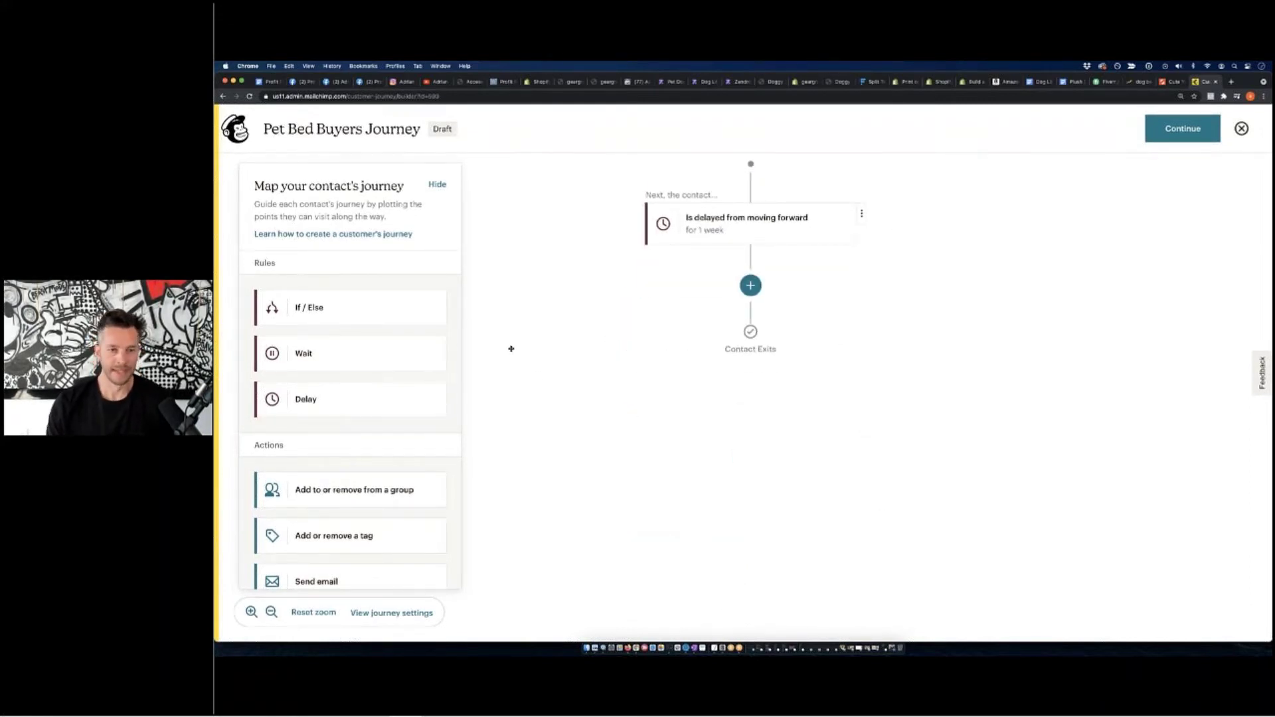
pyautogui.moveTo(295, 307); pyautogui.dragTo(770, 293)
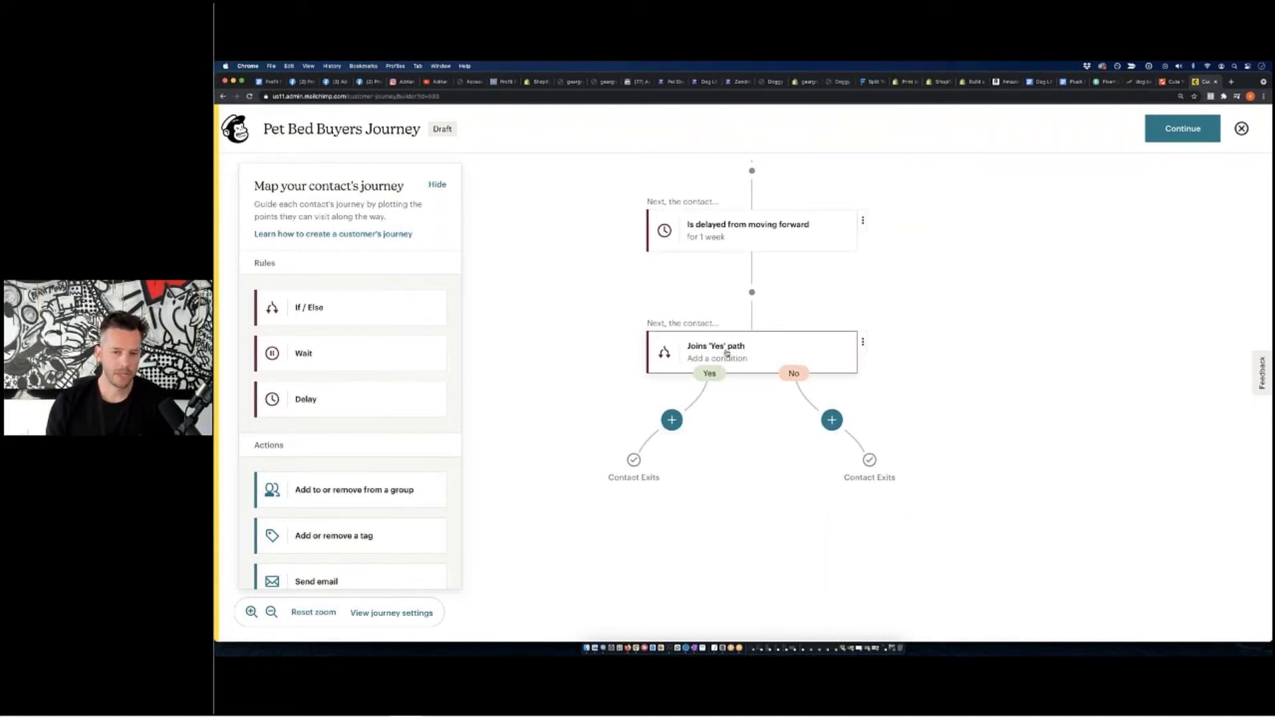
pyautogui.click(700, 359)
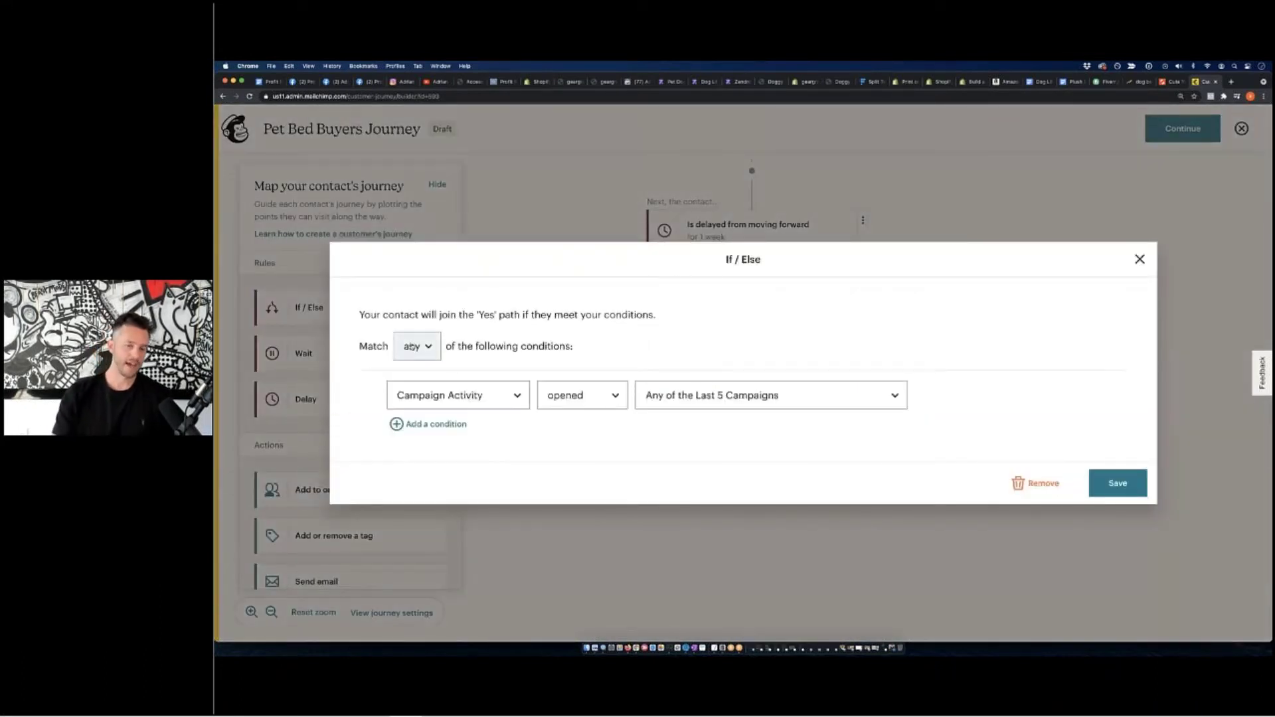
pyautogui.click(445, 396)
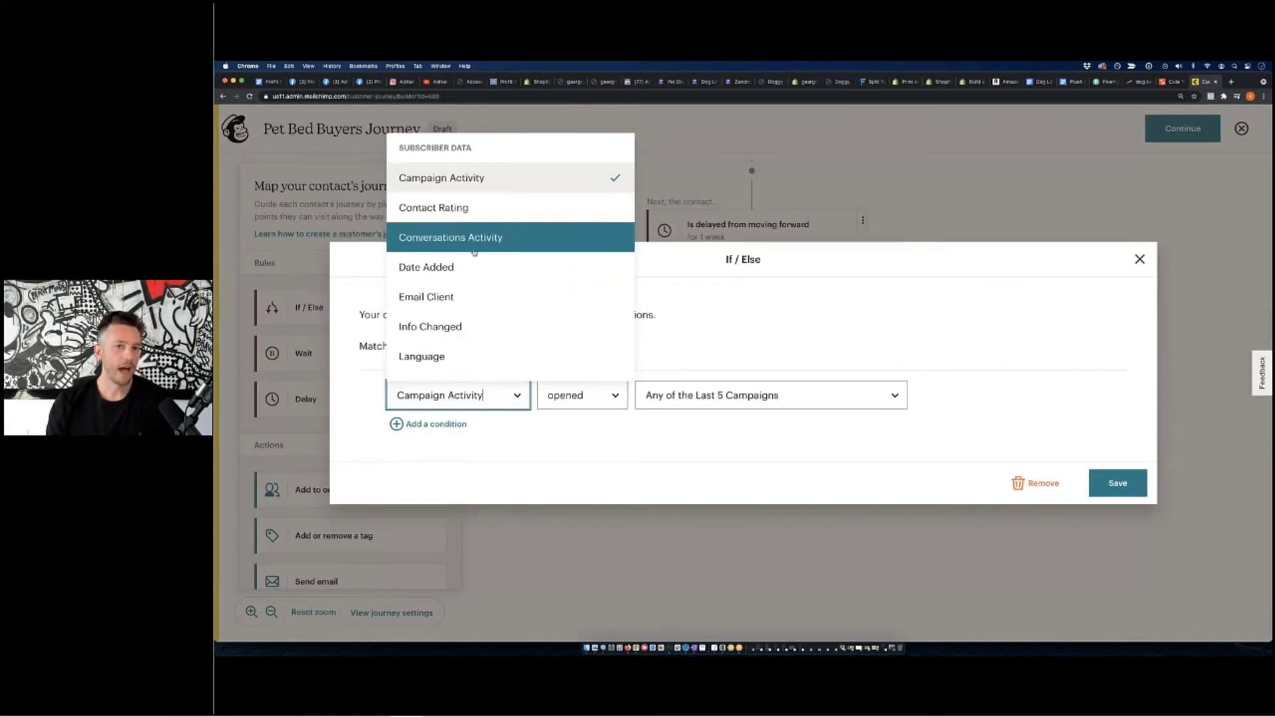
pyautogui.click(678, 369)
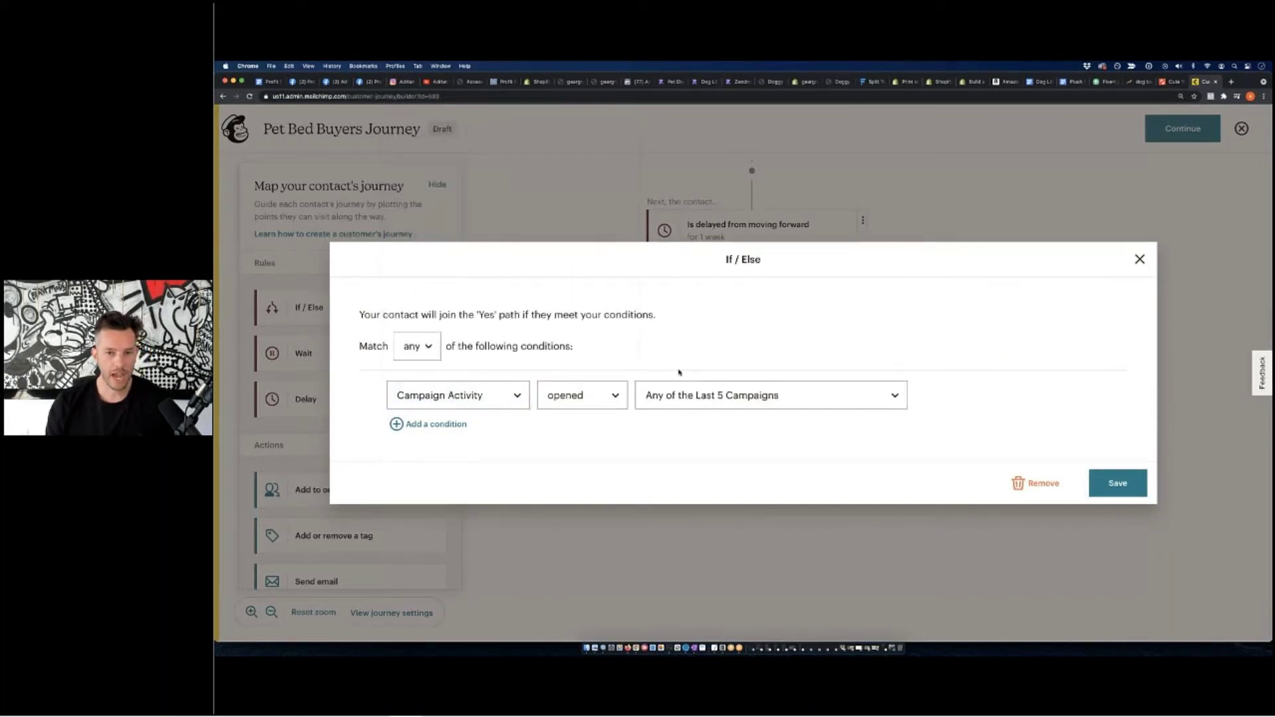
pyautogui.click(489, 397)
pyautogui.scroll(-1, 509, 332)
pyautogui.scroll(-6, 509, 332)
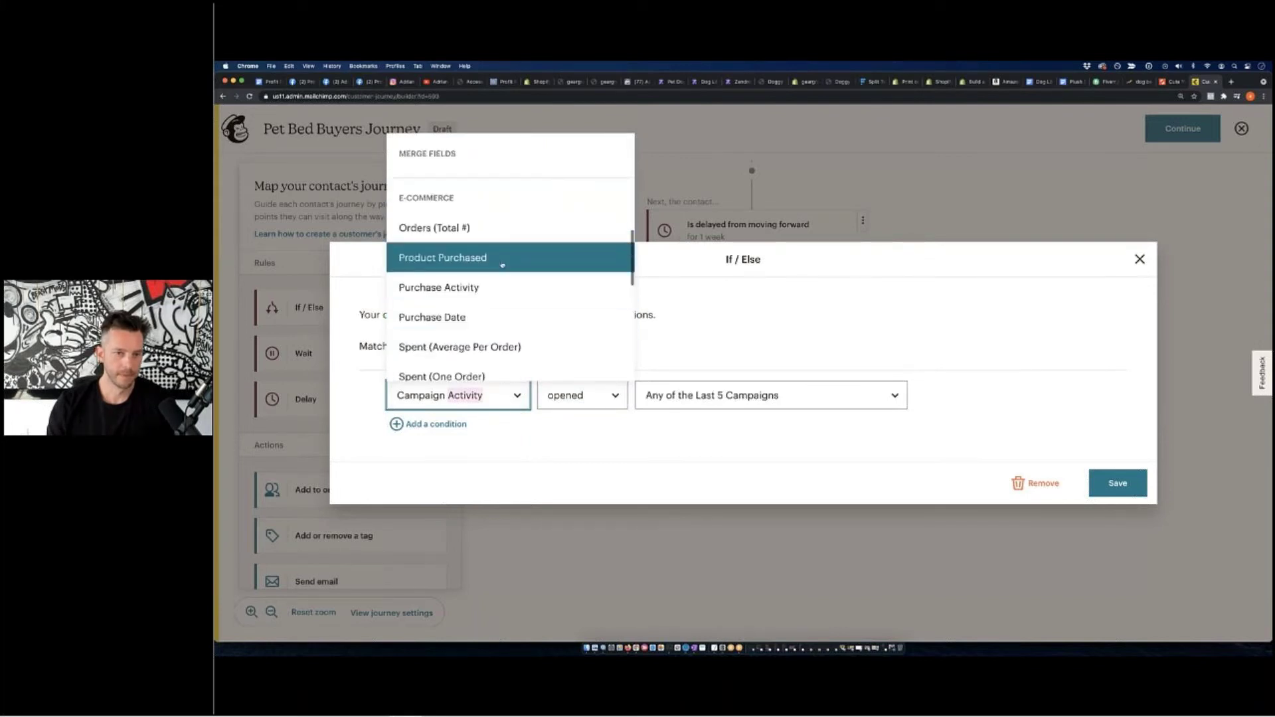
pyautogui.click(503, 265)
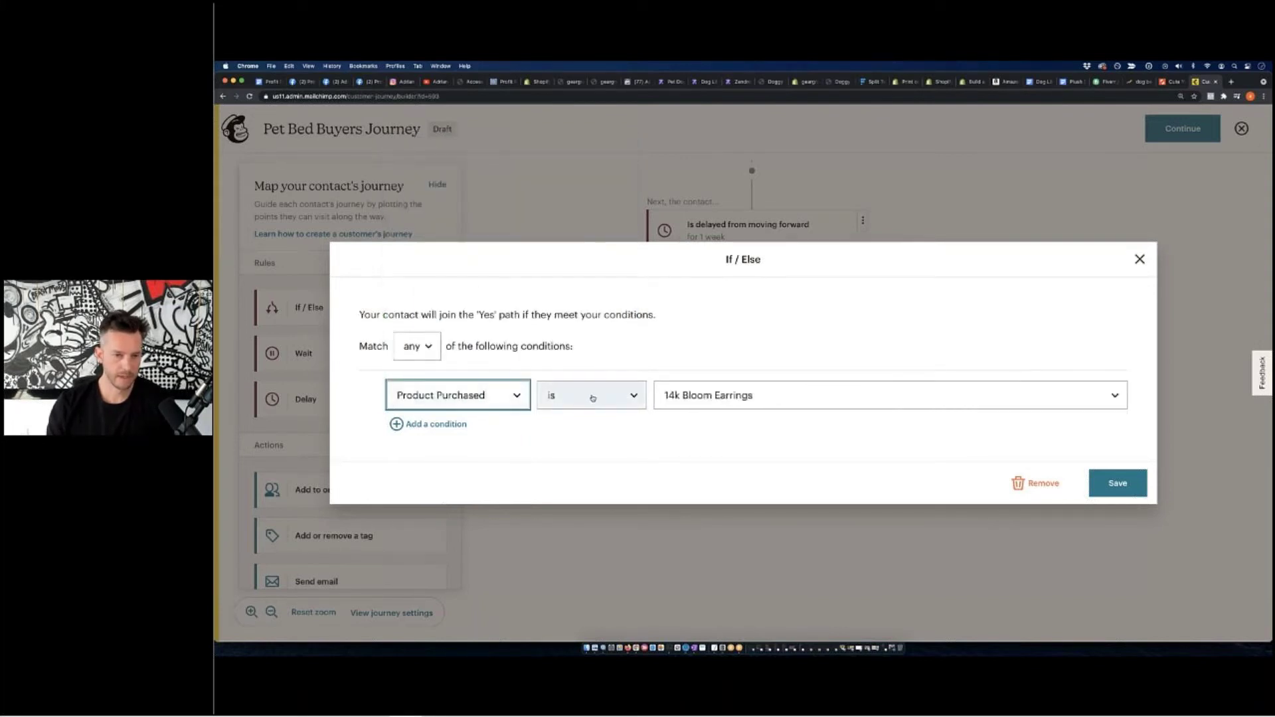
pyautogui.click(692, 395)
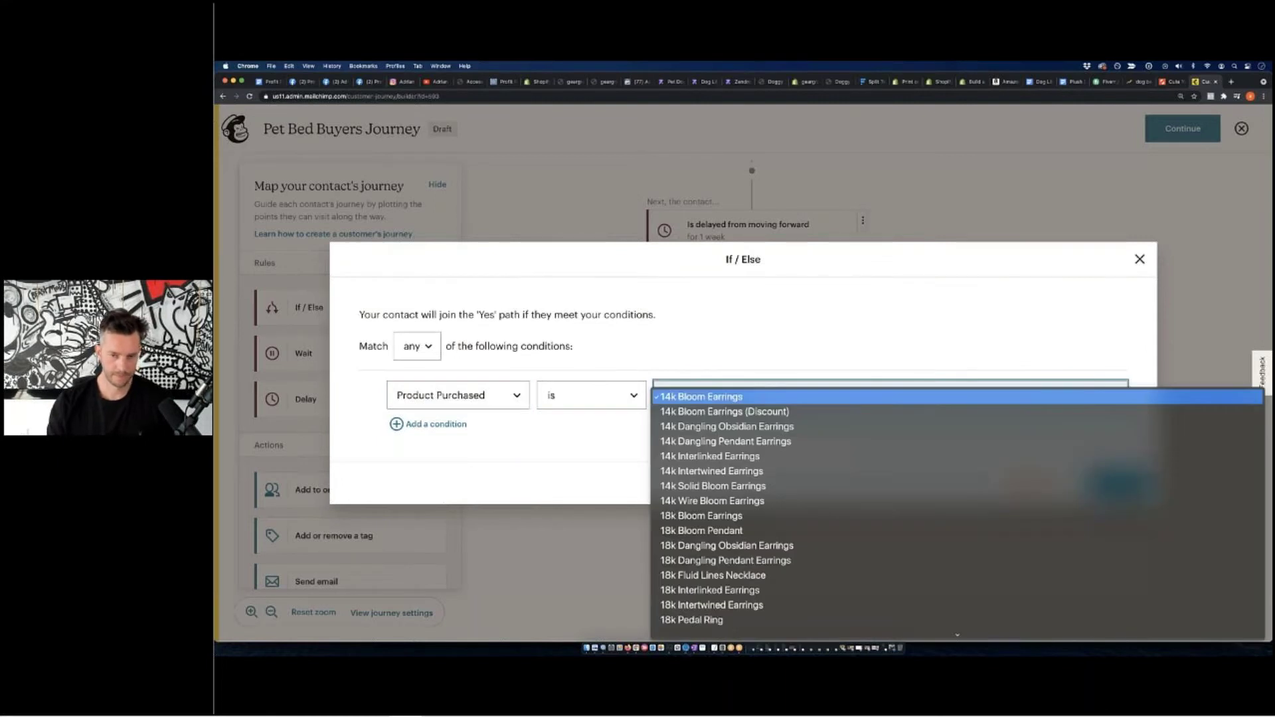
pyautogui.press('d')
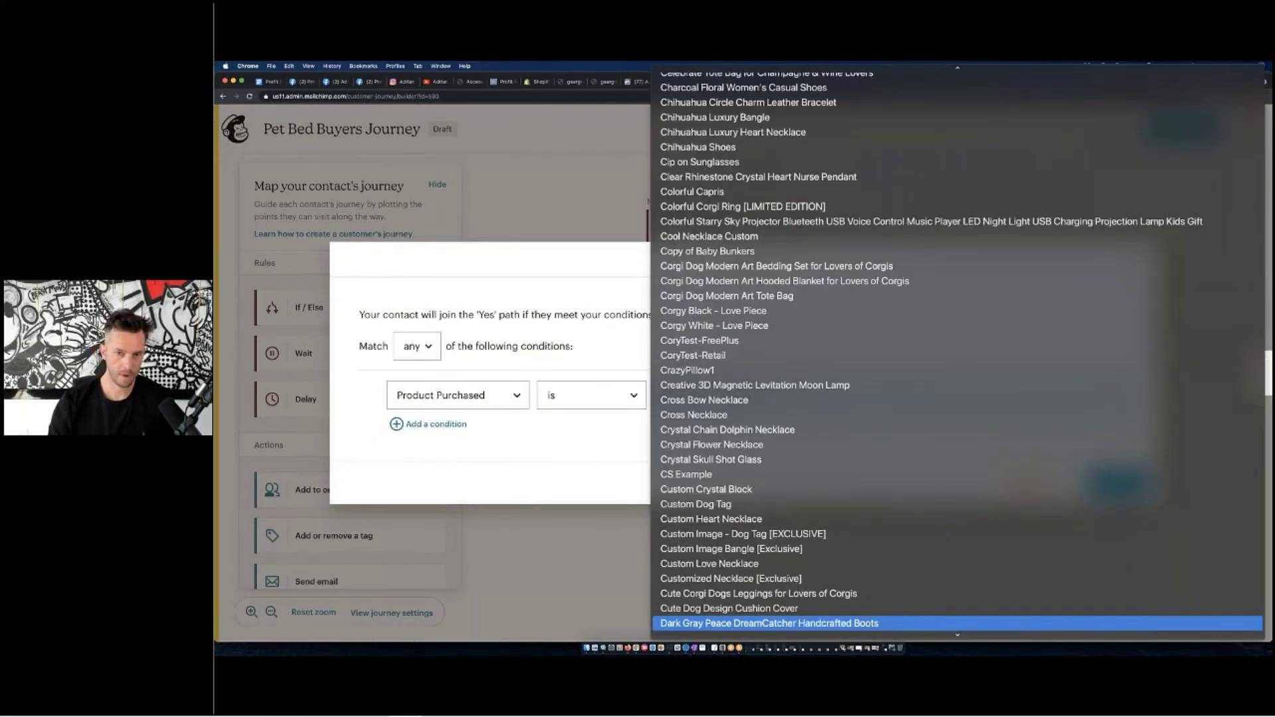
pyautogui.press('o')
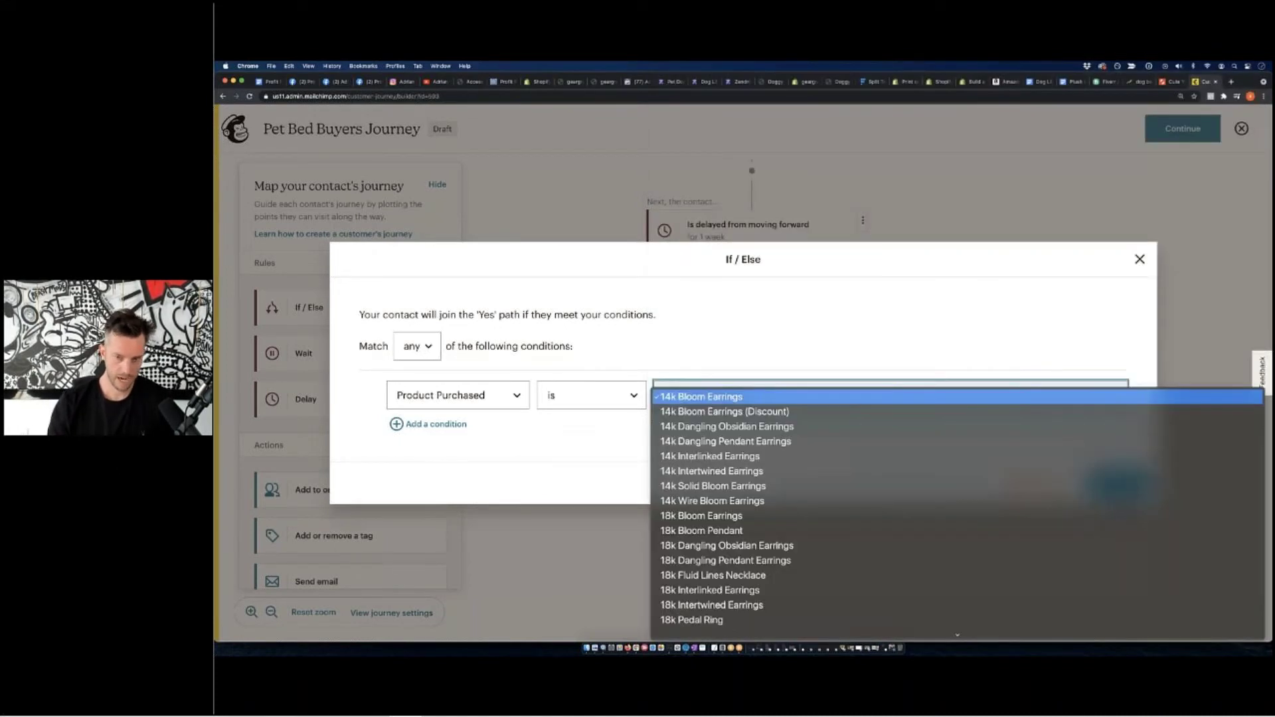
pyautogui.press('j')
pyautogui.scroll(-6, 763, 433)
pyautogui.scroll(-1, 764, 435)
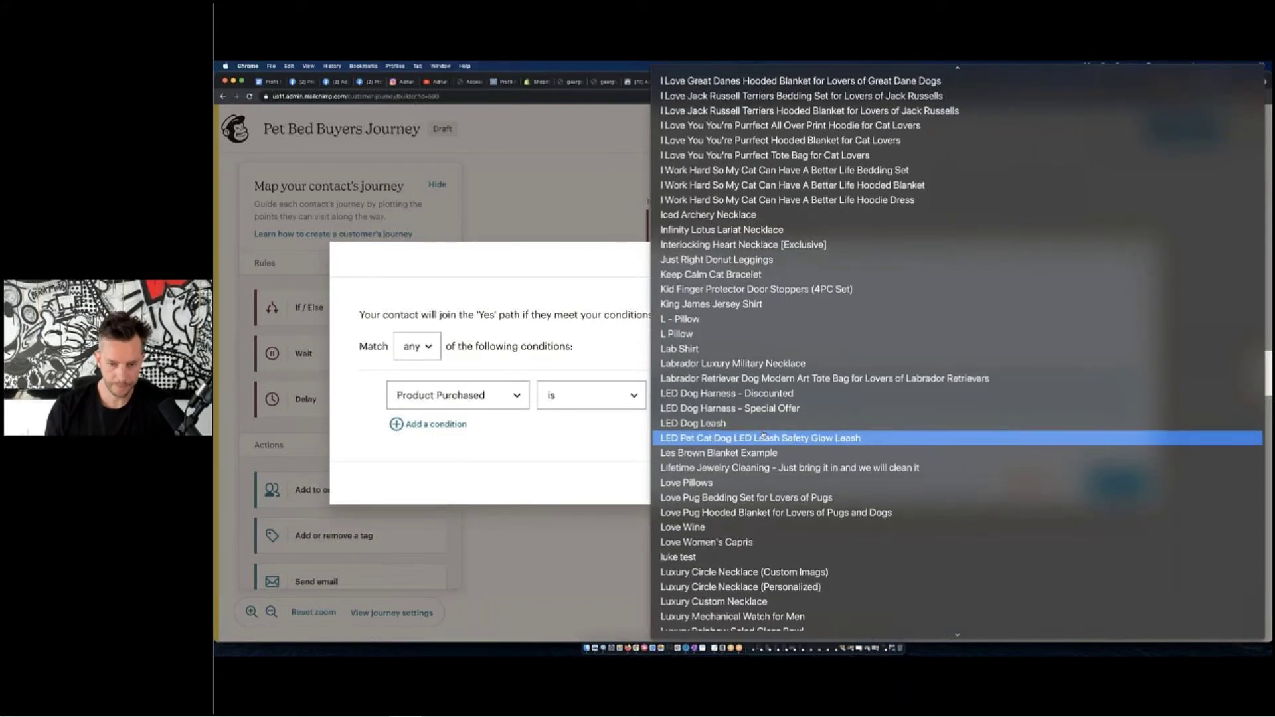
pyautogui.scroll(-2, 776, 439)
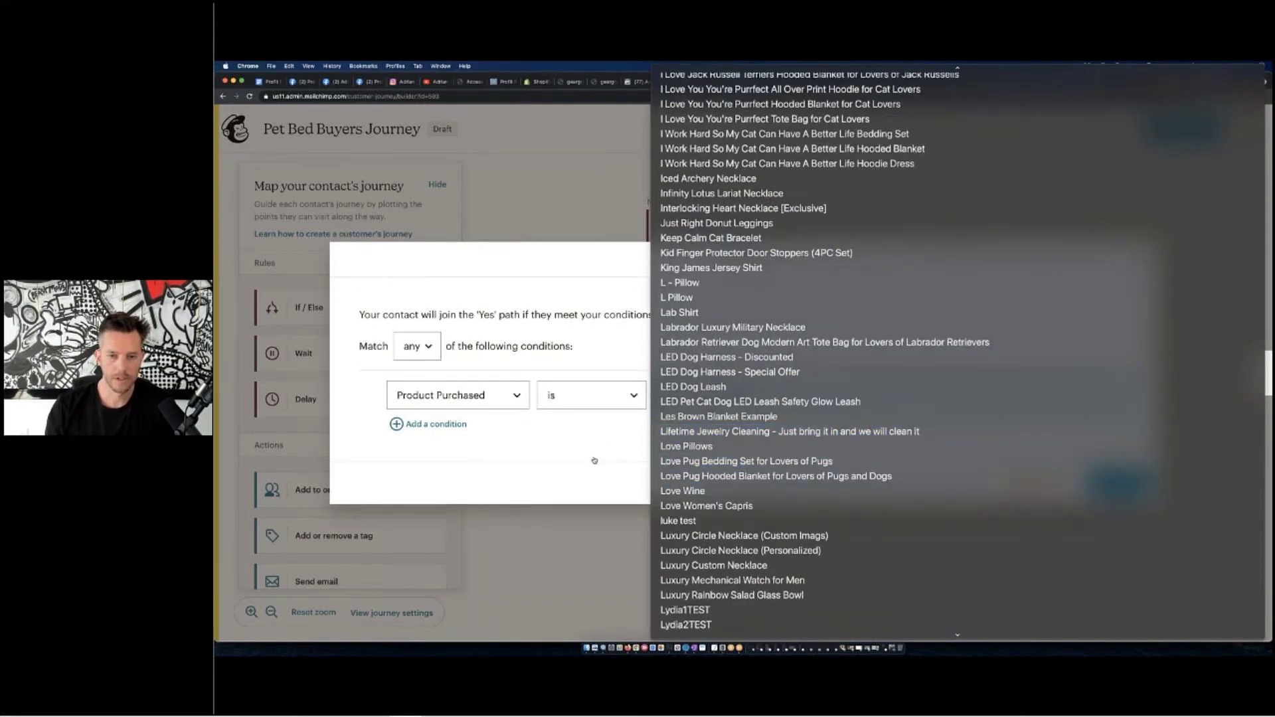
pyautogui.press('Escape')
# Step: Check the life vest's product name in the Shopify store, set the purchased product to Doggy Life-Vest (Shark Attack), and save the If/Else rule
pyautogui.click(768, 82)
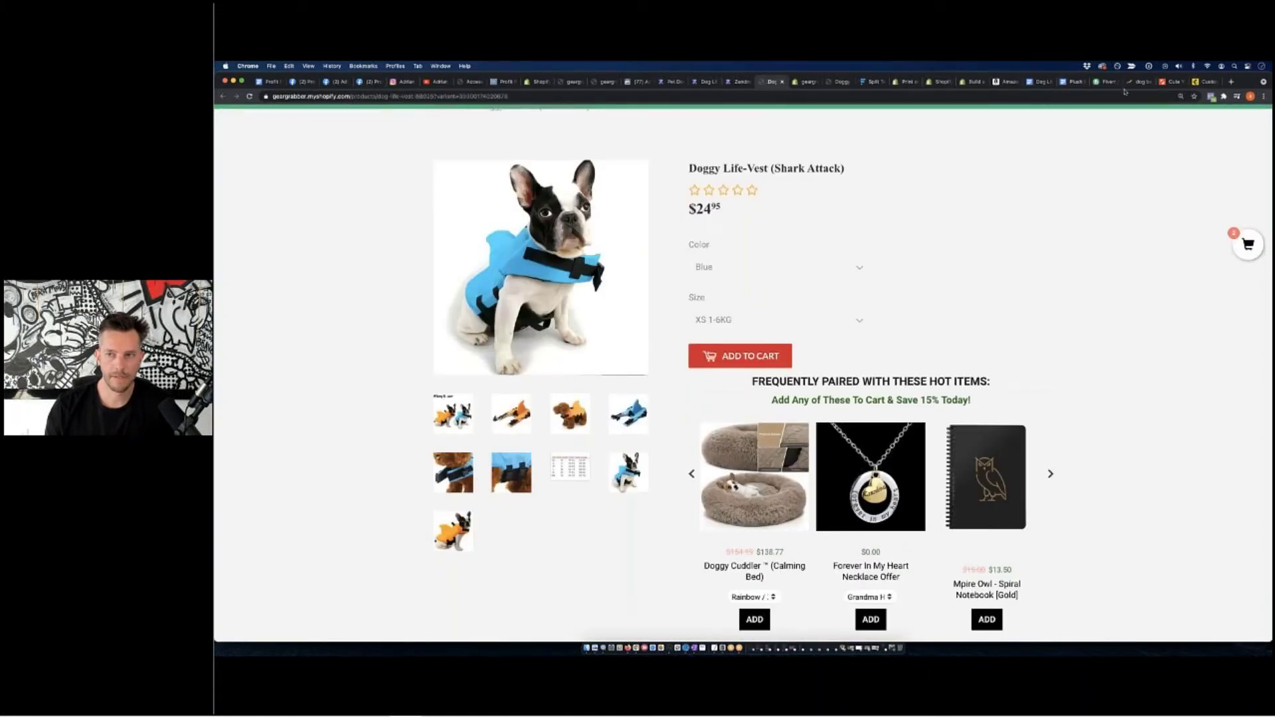
pyautogui.click(1173, 82)
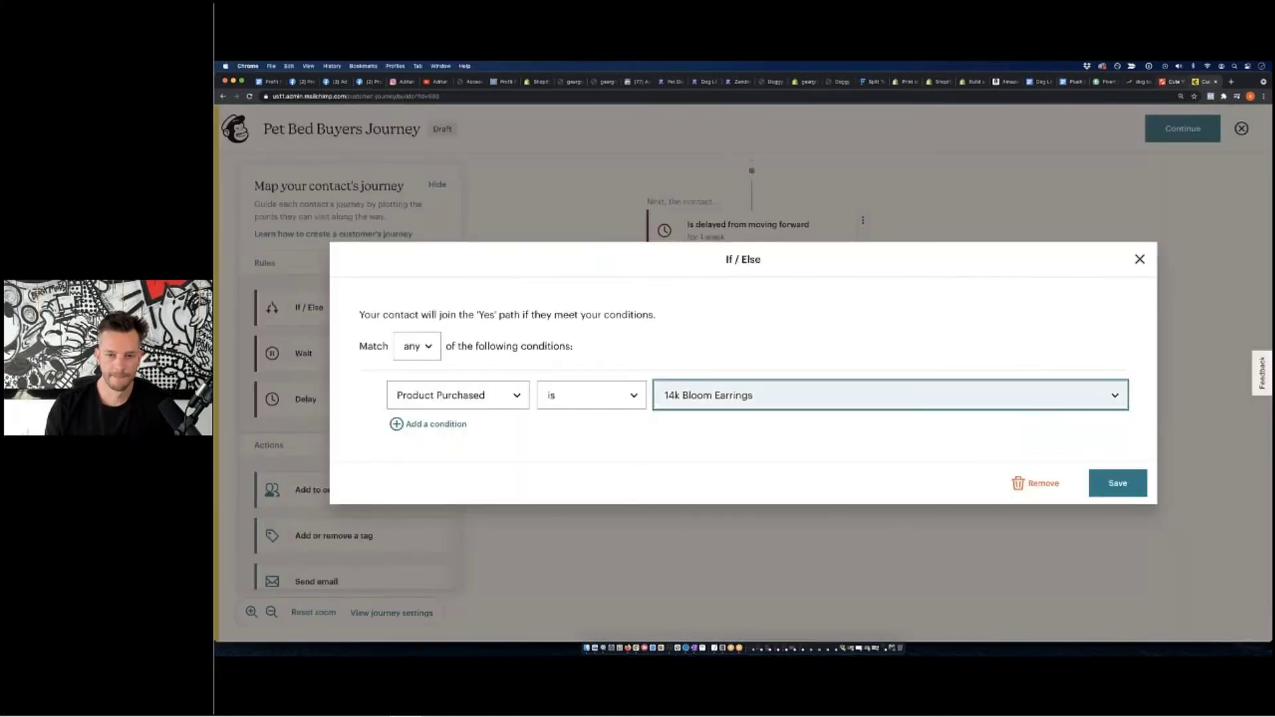
pyautogui.click(770, 395)
pyautogui.scroll(-10, 770, 522)
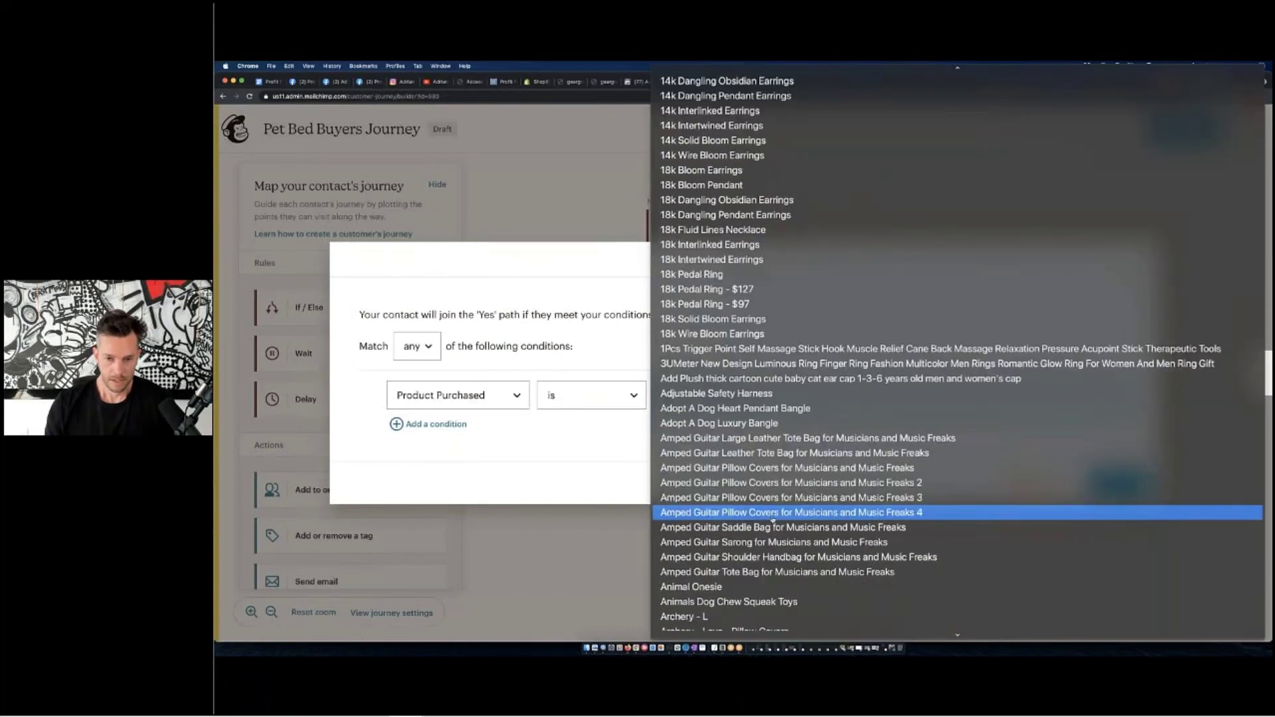
pyautogui.scroll(-20, 774, 522)
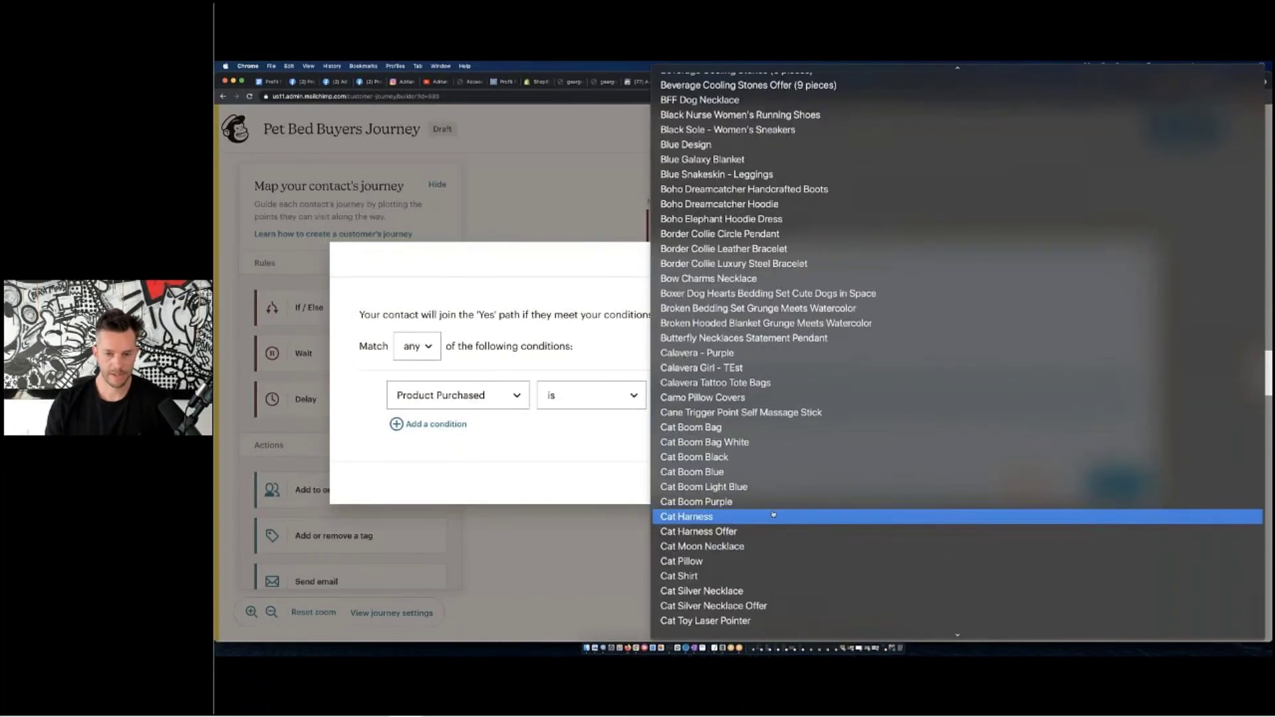
pyautogui.scroll(-20, 773, 515)
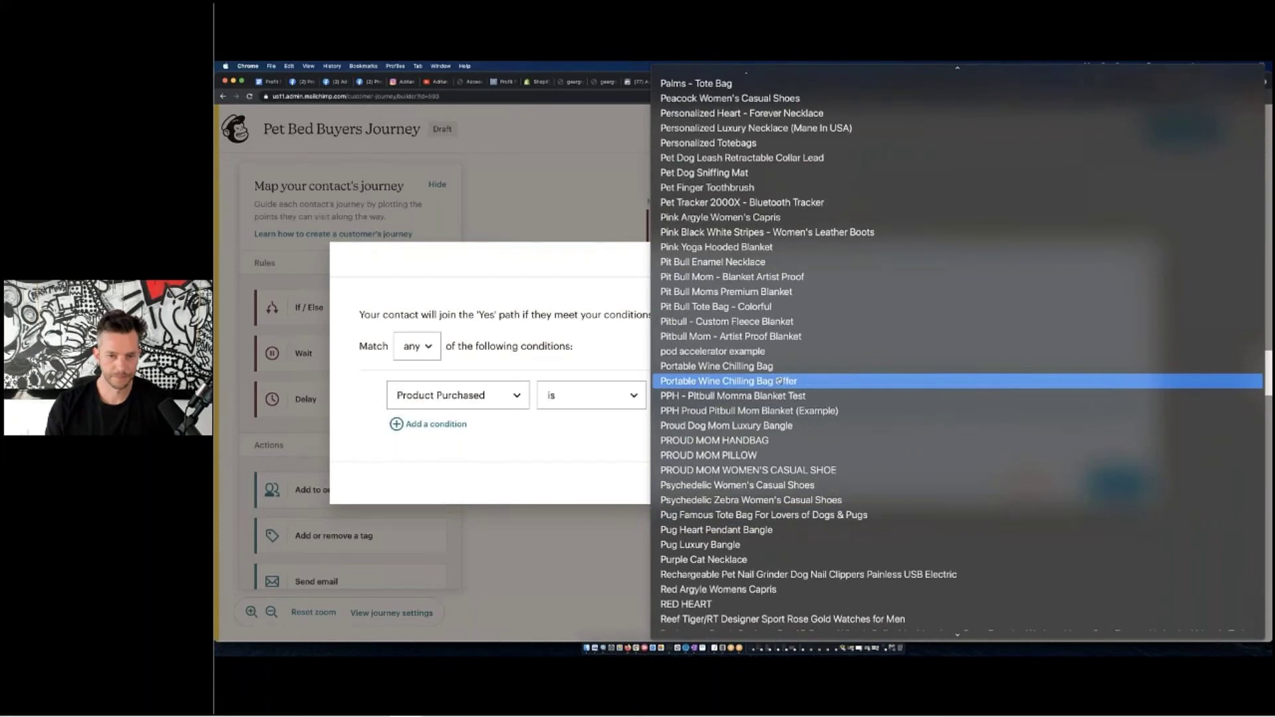
pyautogui.scroll(-2, 778, 380)
pyautogui.scroll(20, 779, 379)
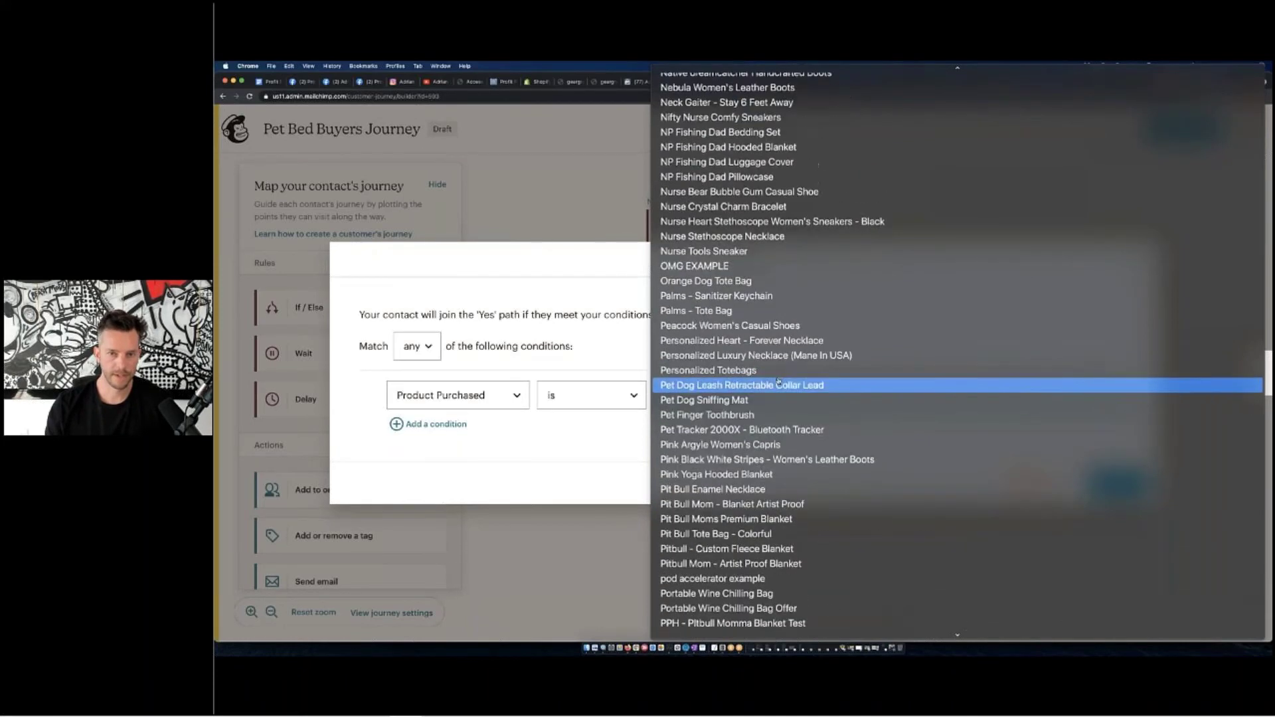
pyautogui.scroll(20, 779, 381)
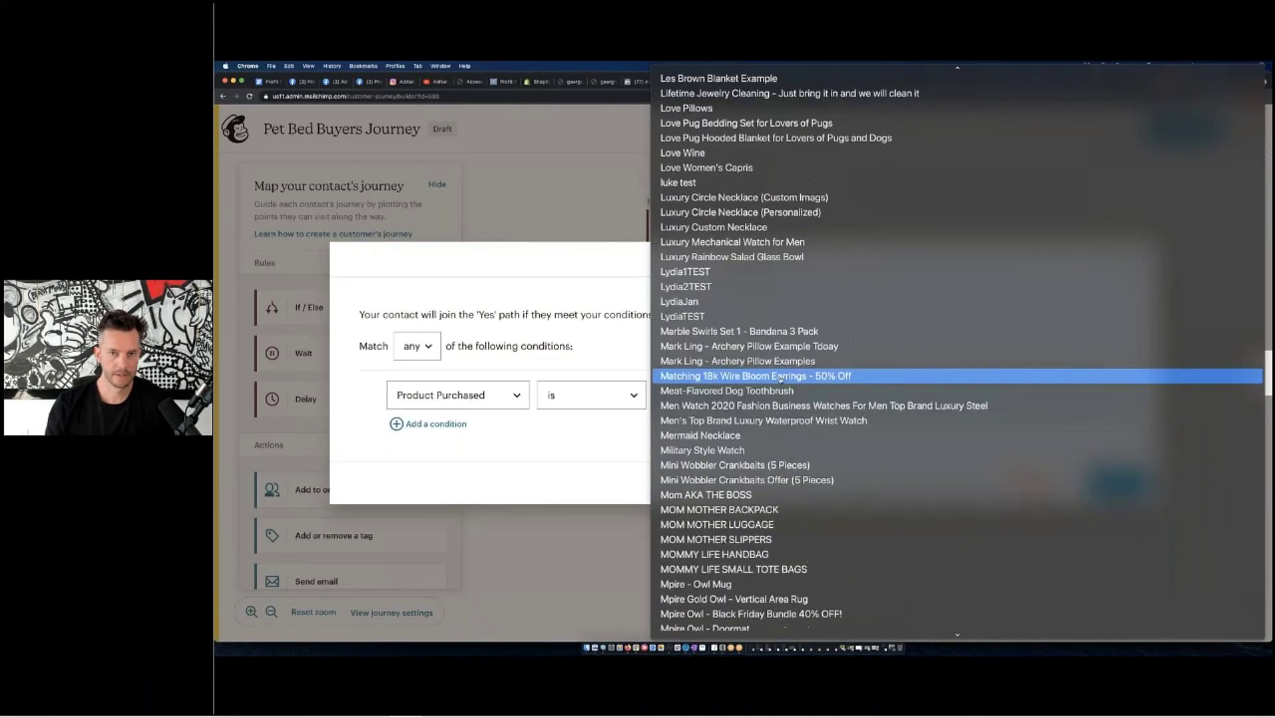
pyautogui.scroll(20, 779, 380)
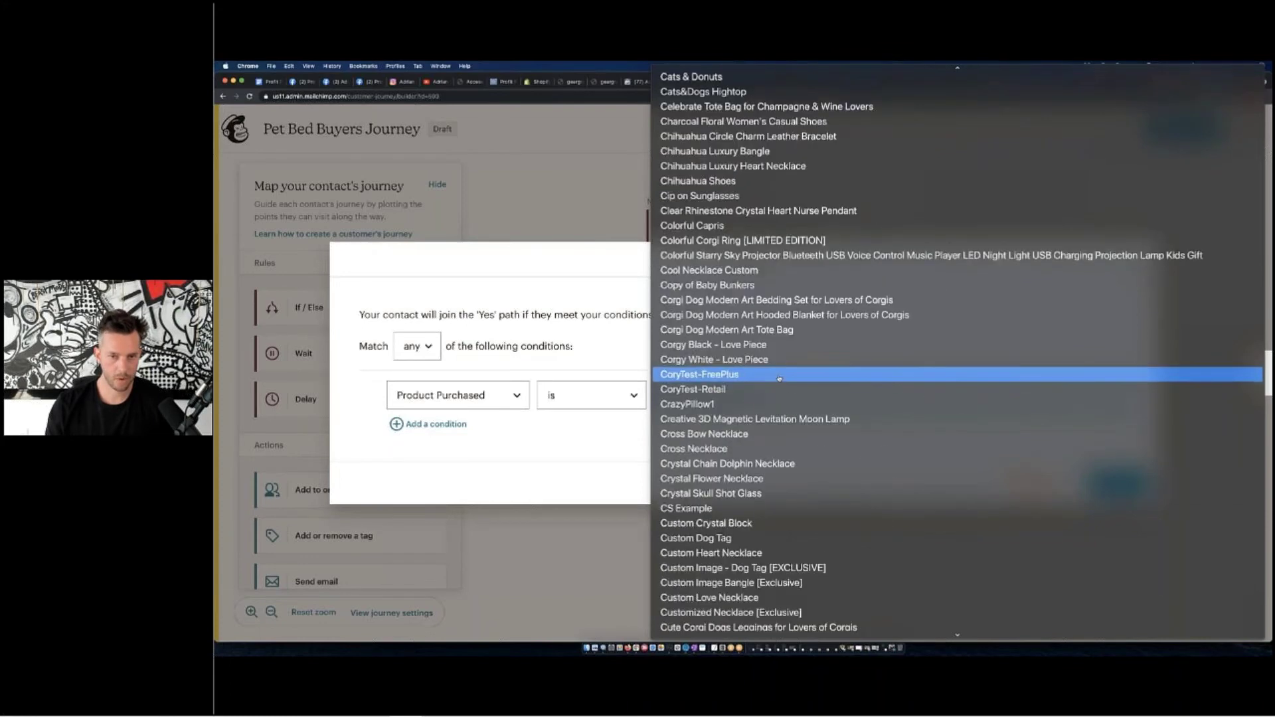
pyautogui.scroll(-15, 778, 378)
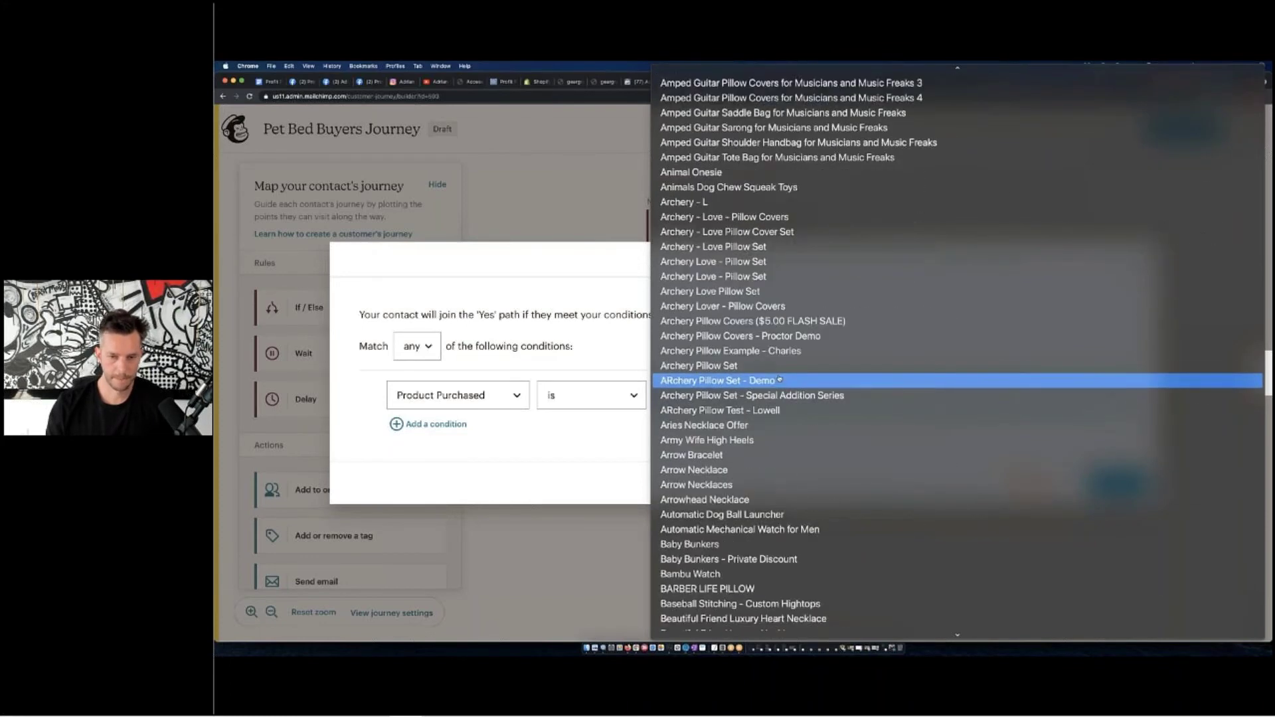
pyautogui.scroll(-10, 779, 379)
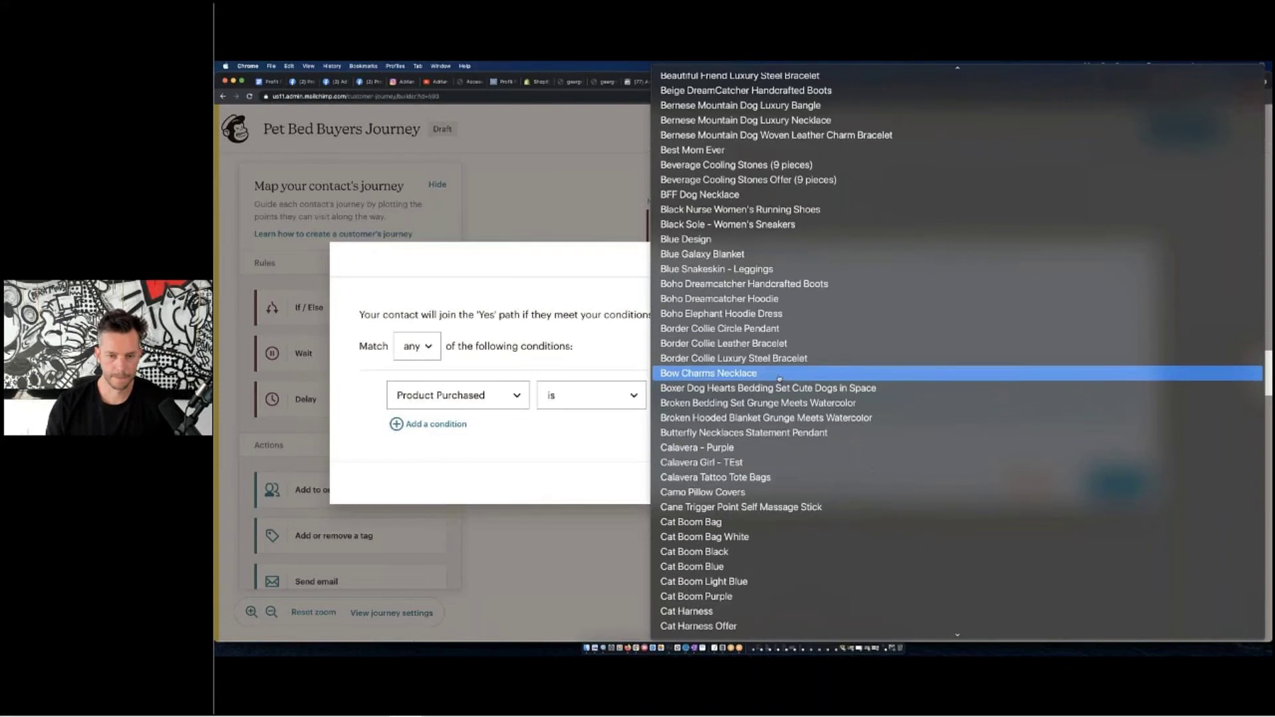
pyautogui.scroll(-6, 779, 378)
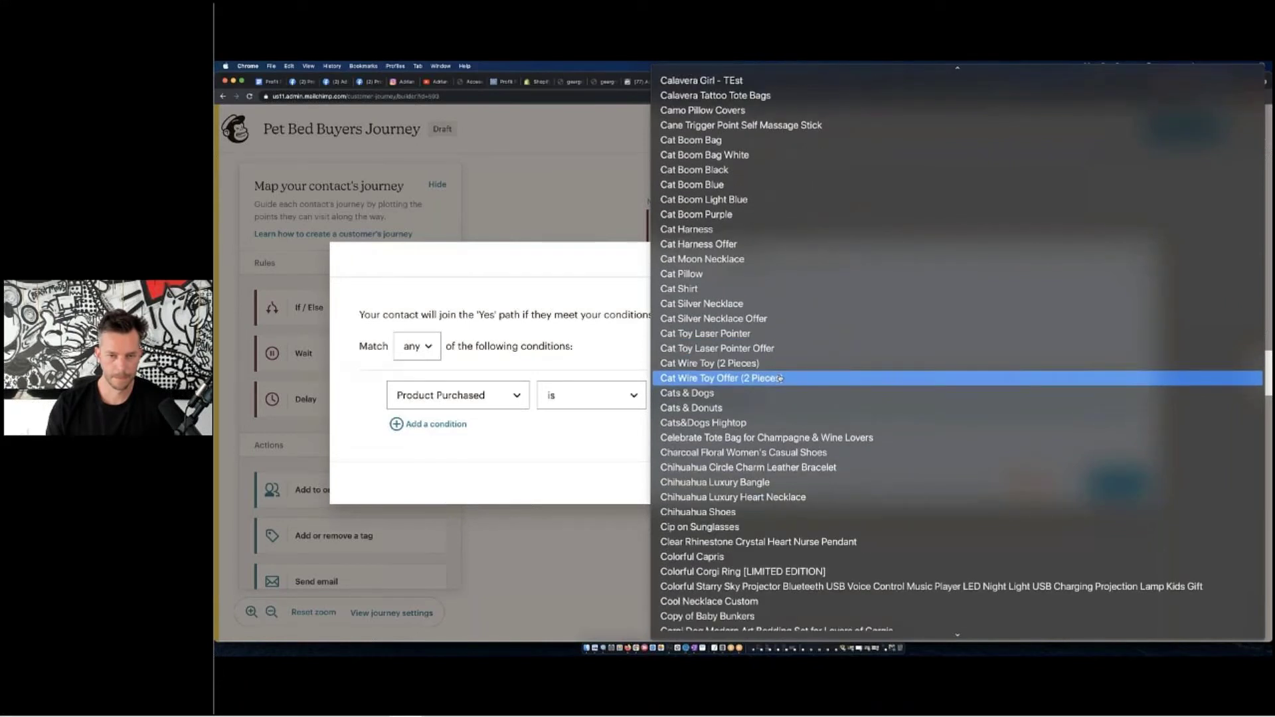
pyautogui.scroll(-10, 779, 379)
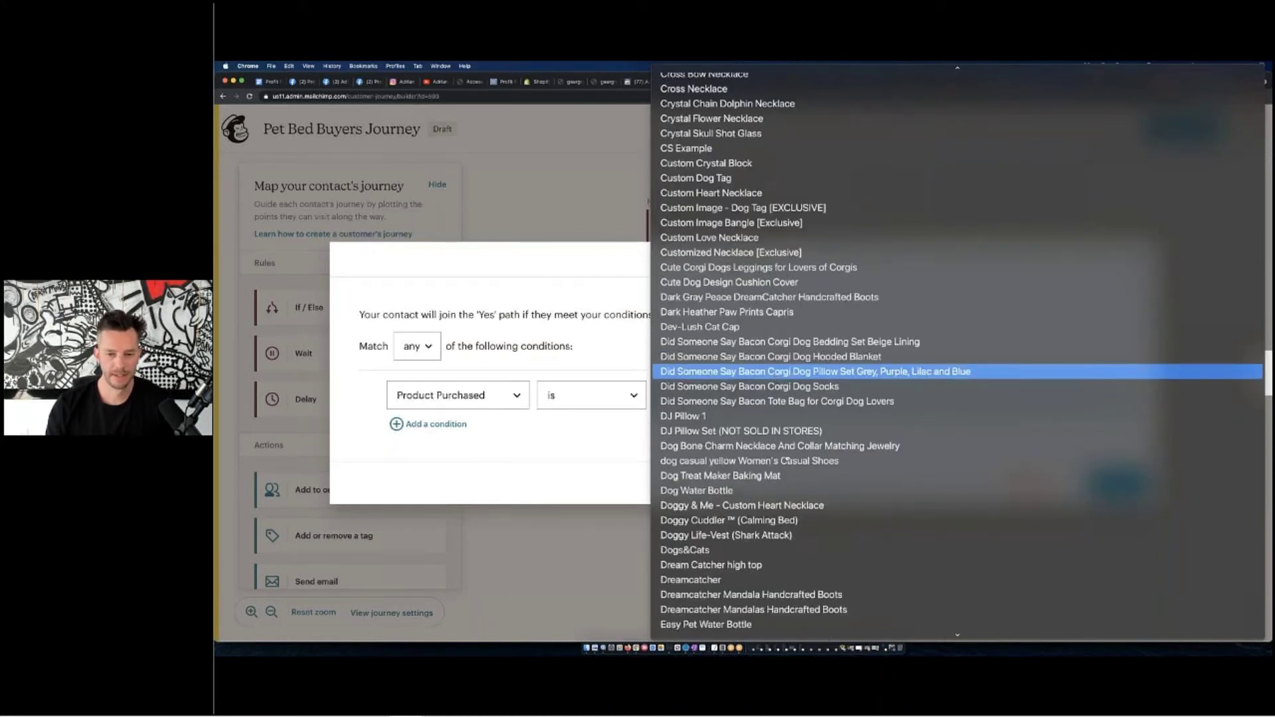
pyautogui.click(812, 538)
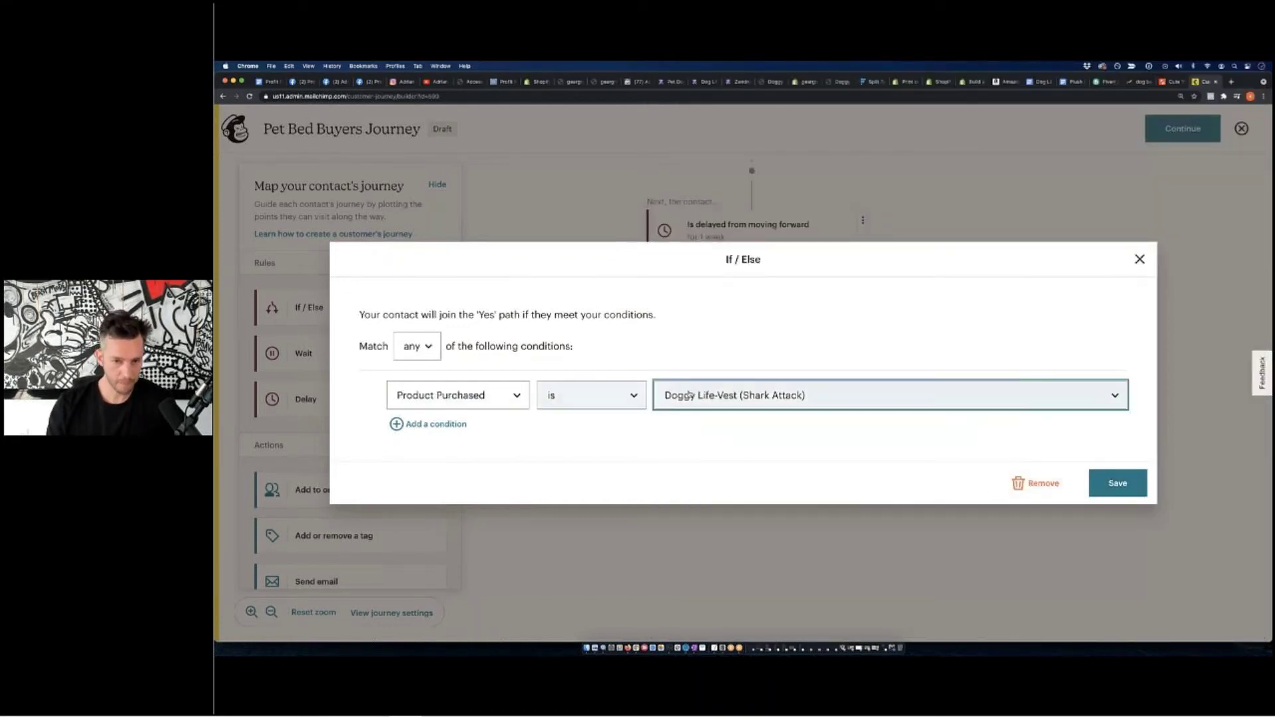
pyautogui.click(1104, 476)
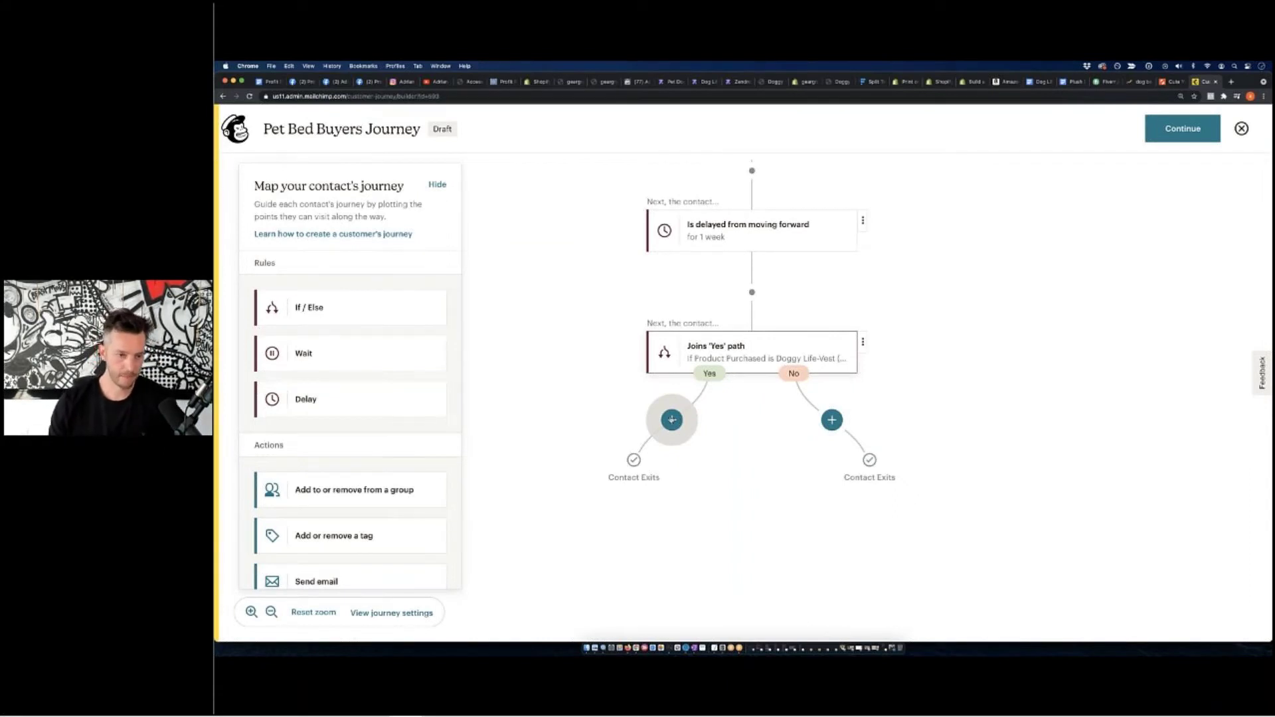
# Step: Place a Send email action on both the Yes and No paths, and view the No path email's settings without changing them
pyautogui.scroll(-2, 345, 518)
pyautogui.moveTo(308, 535); pyautogui.dragTo(671, 419)
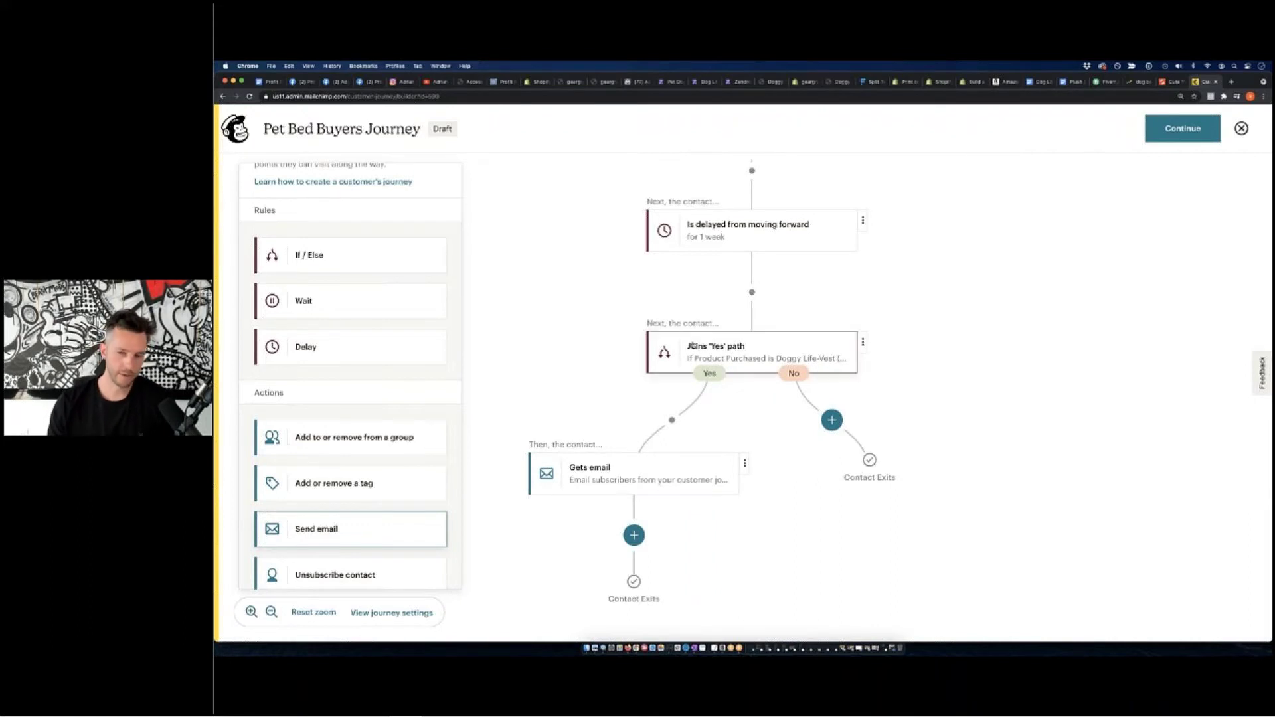
pyautogui.moveTo(293, 529); pyautogui.dragTo(823, 420)
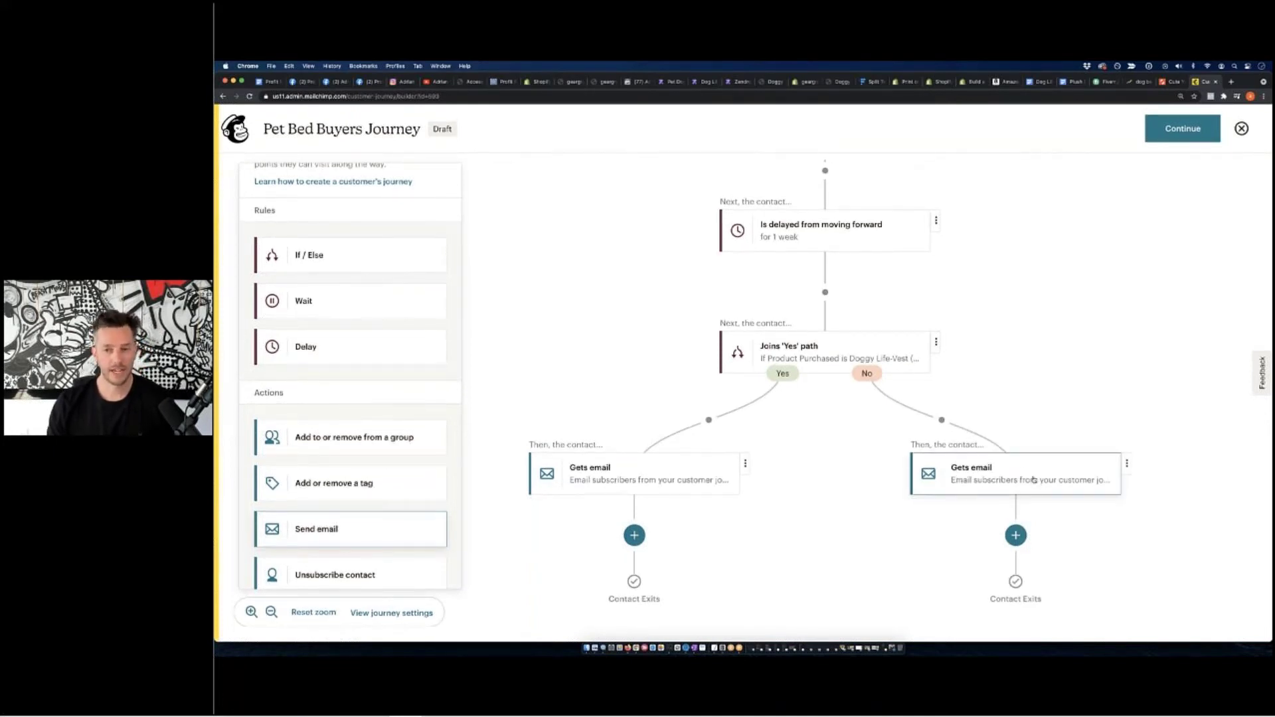
pyautogui.click(1033, 480)
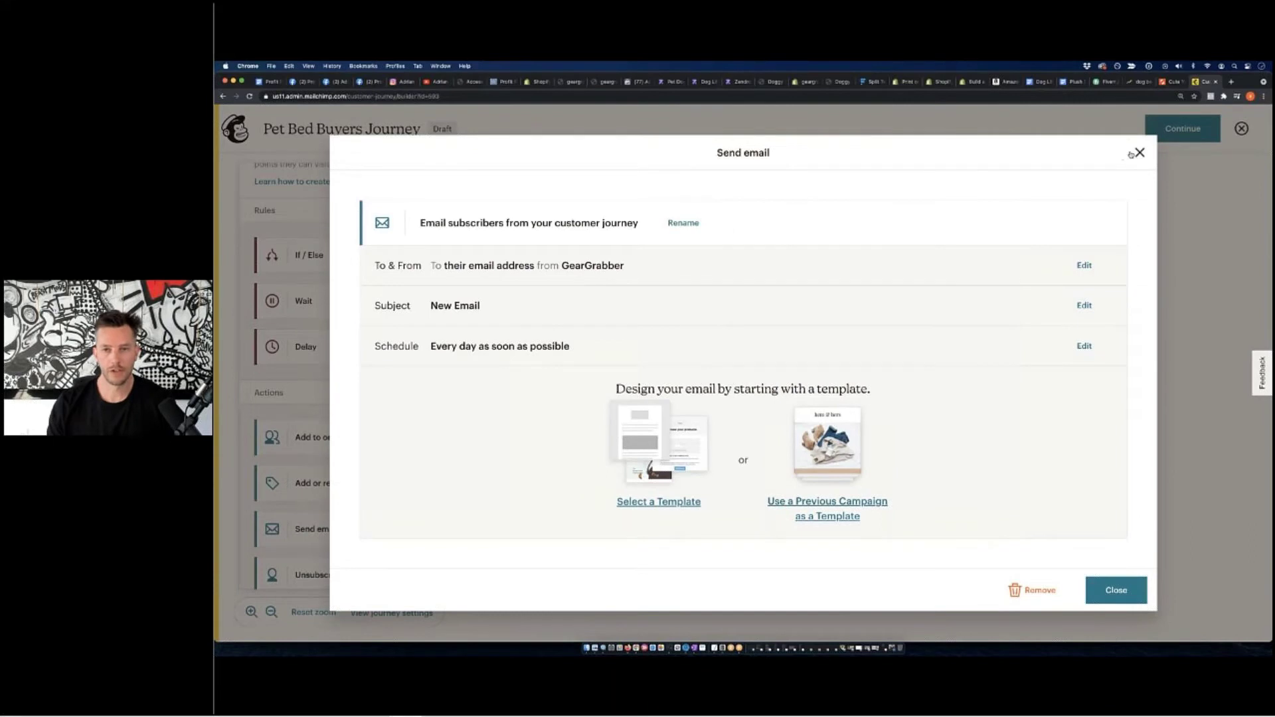
pyautogui.click(1132, 153)
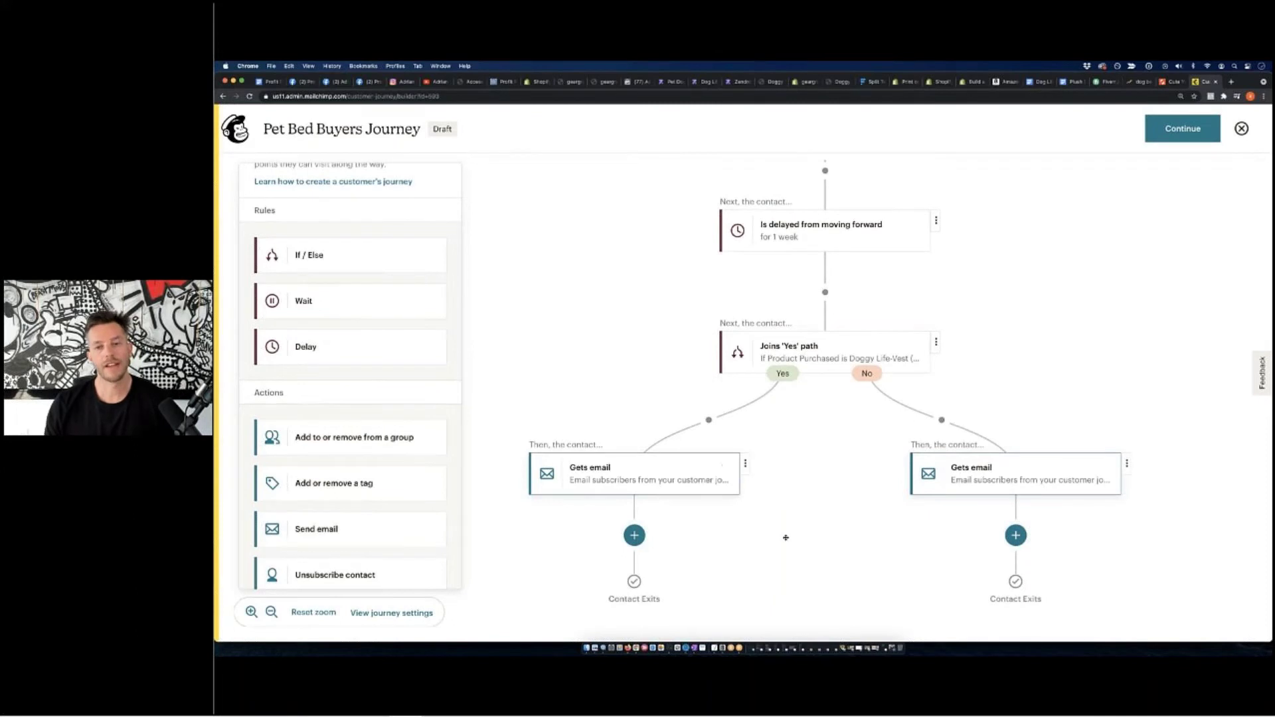
# Step: Place a 1-week delay after the Yes path's email
pyautogui.scroll(-5, 725, 465)
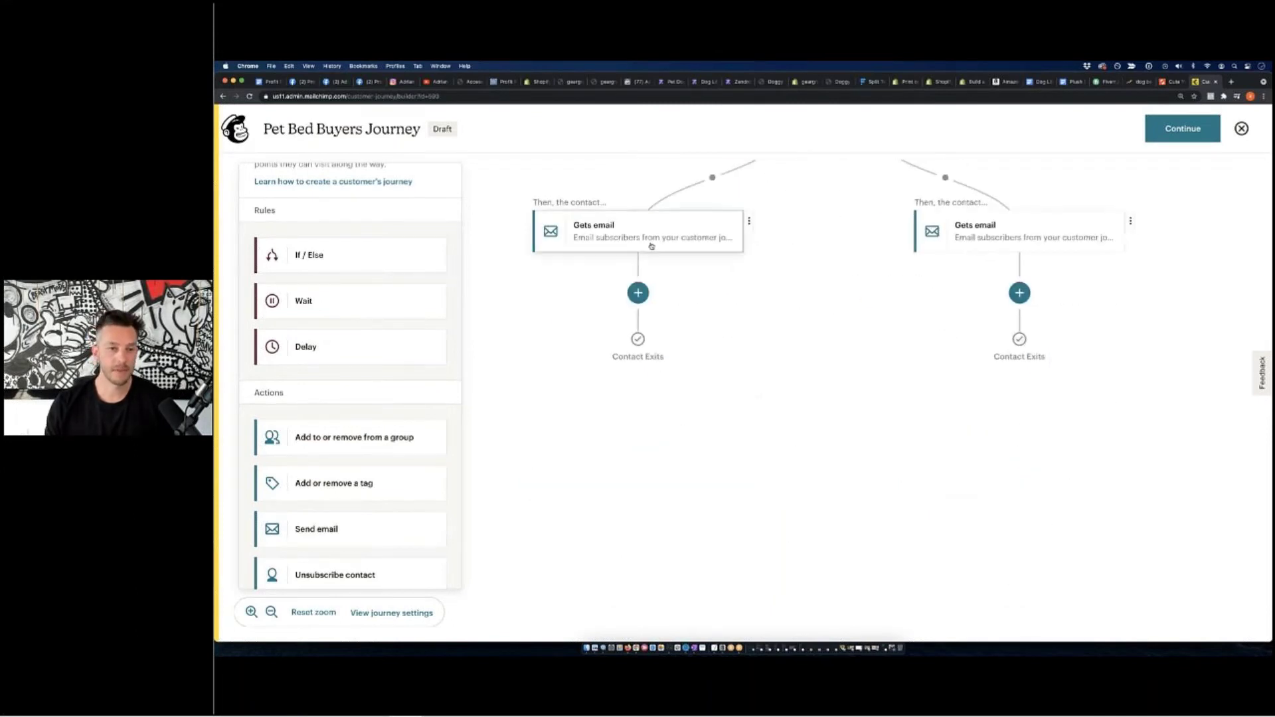
pyautogui.moveTo(312, 345); pyautogui.dragTo(648, 292)
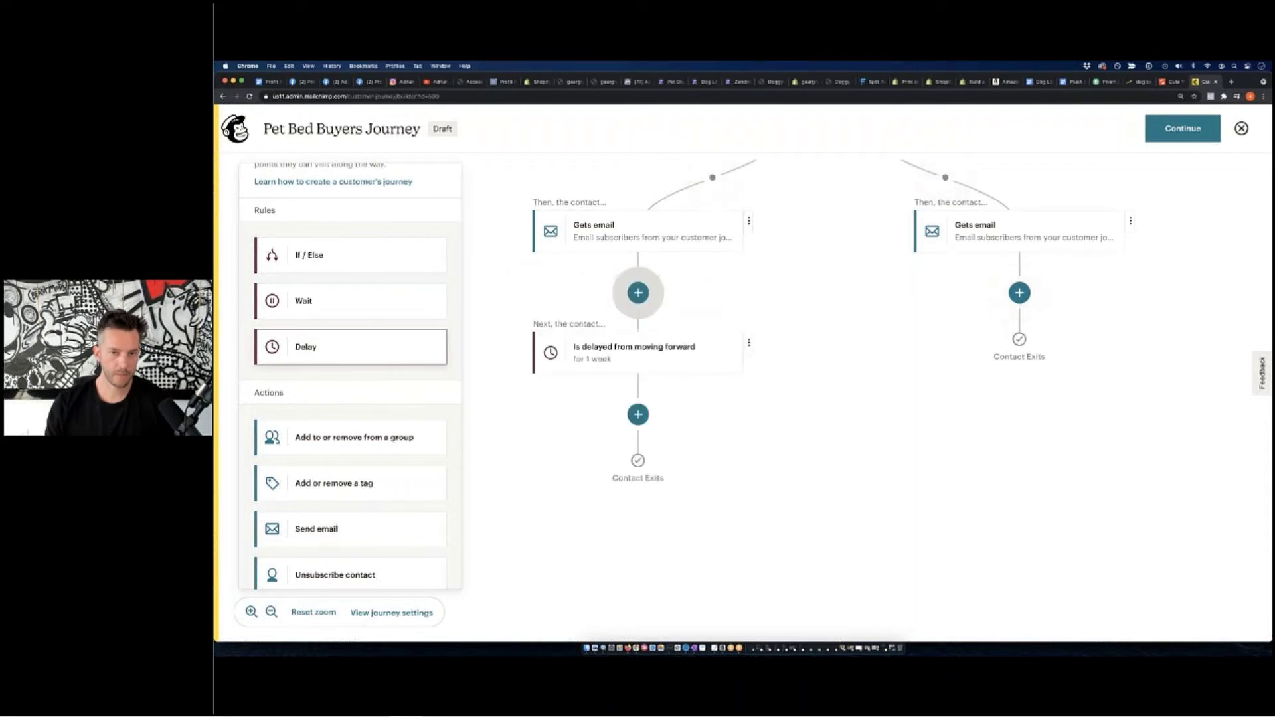
# Step: Place a 1-week delay after the No path's email
pyautogui.moveTo(821, 317); pyautogui.dragTo(1019, 292)
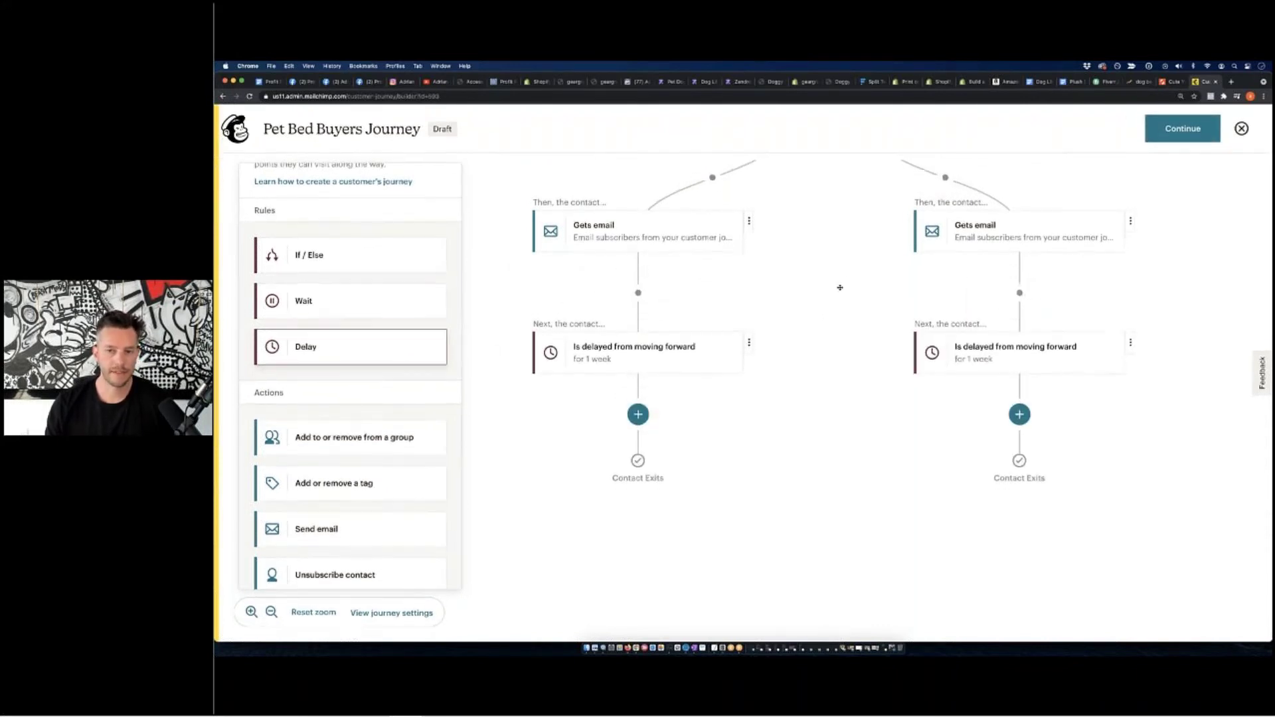
# Step: Review the journey from the Doggy Cuddler purchase trigger through the tag, delays and emails to both If/Else branches
pyautogui.scroll(-1, 776, 322)
pyautogui.scroll(15, 775, 322)
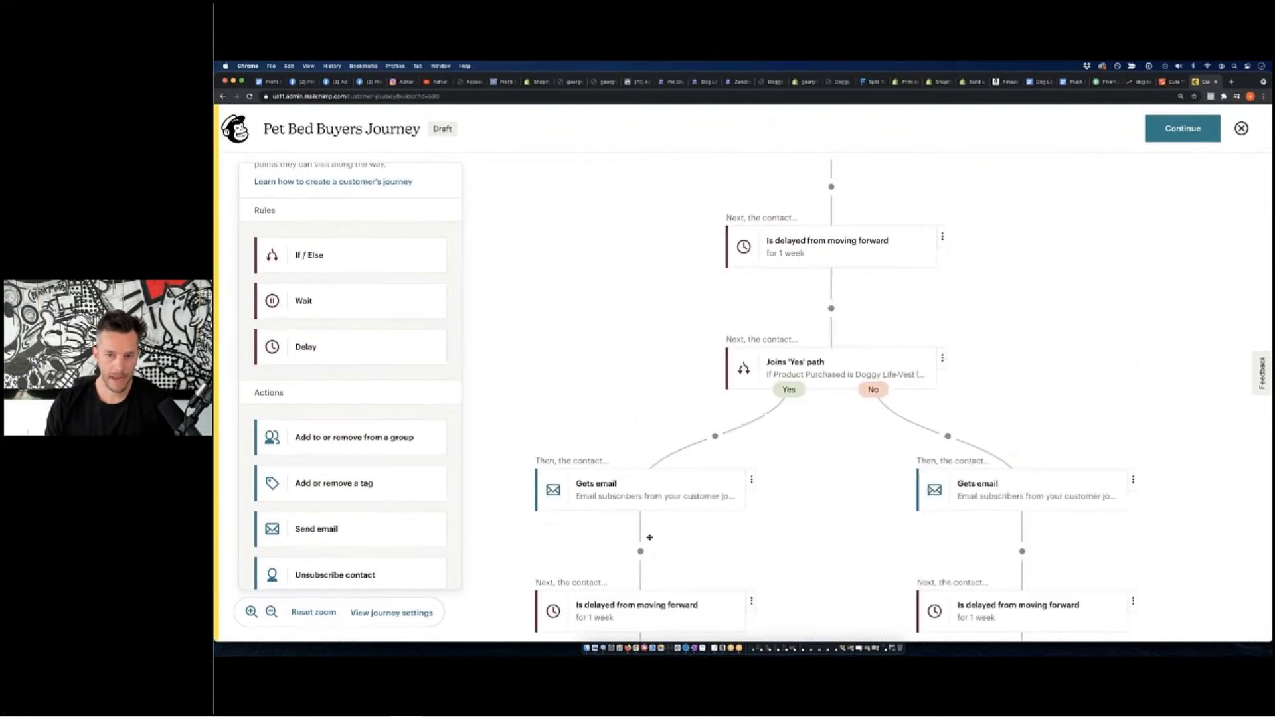
pyautogui.hscroll(3, 641, 353)
pyautogui.scroll(-1, 641, 353)
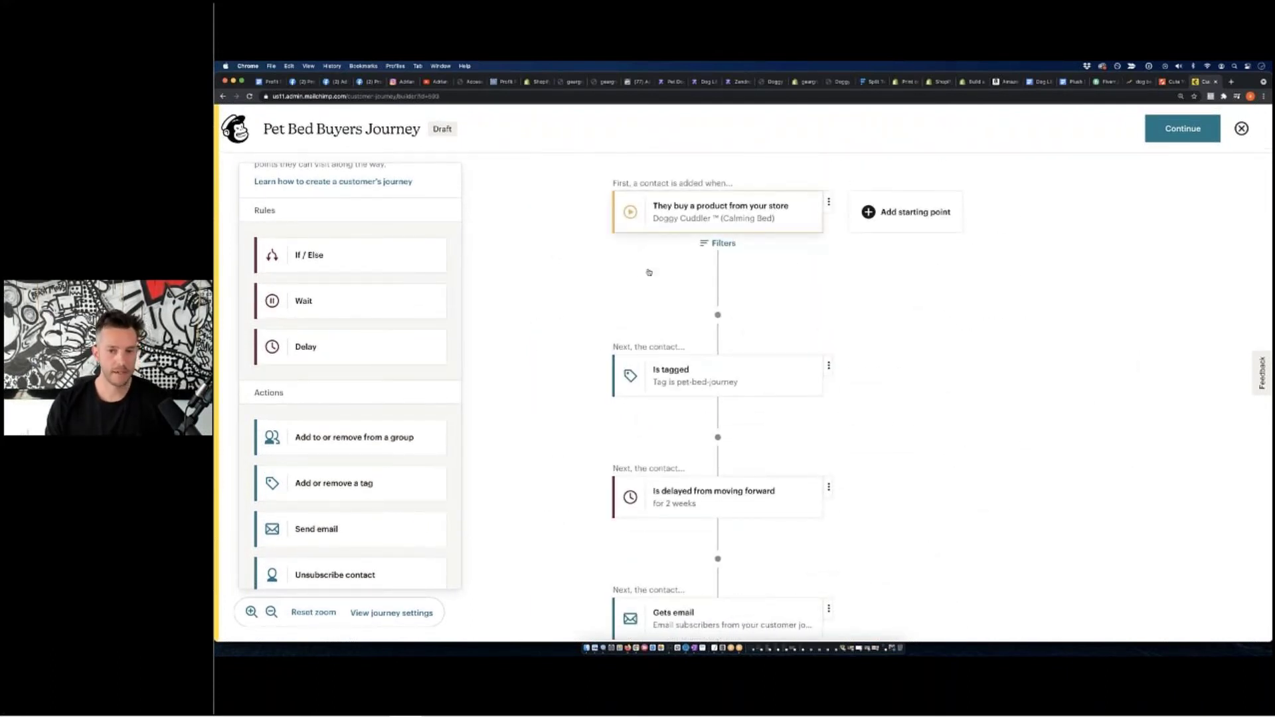
pyautogui.moveTo(563, 569); pyautogui.dragTo(637, 170)
pyautogui.moveTo(810, 491); pyautogui.dragTo(818, 221)
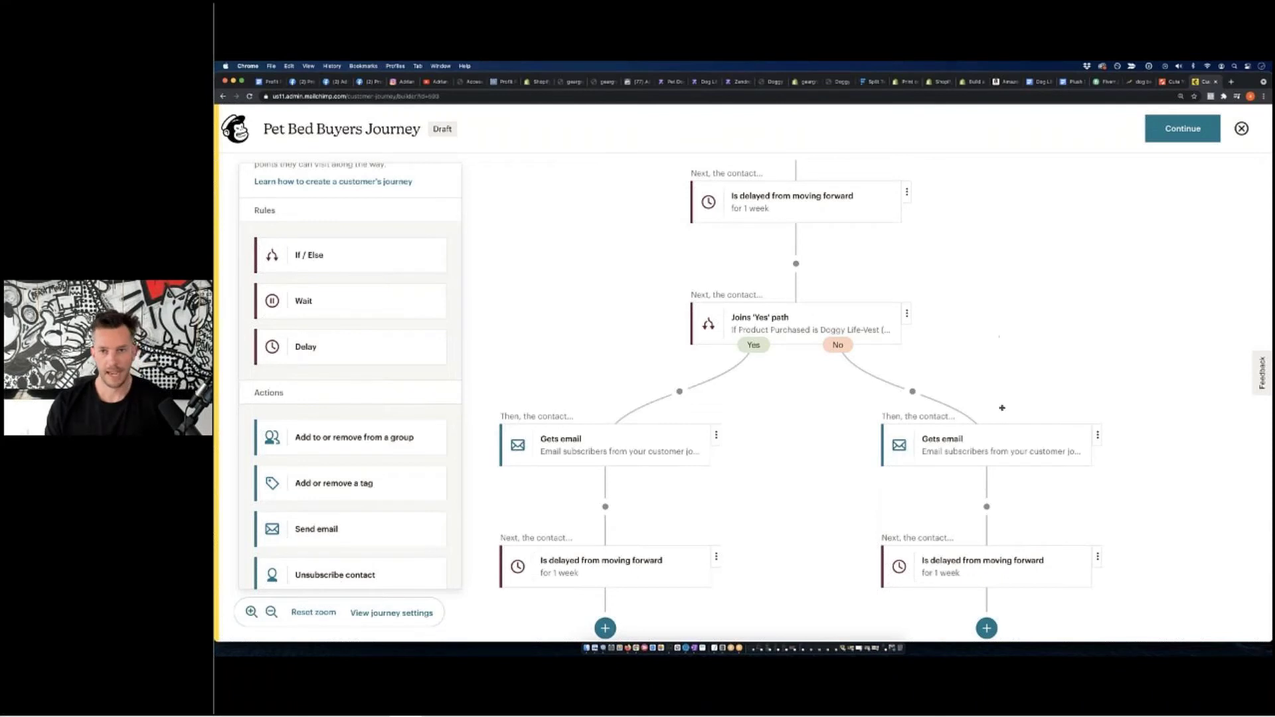
pyautogui.scroll(5, 963, 352)
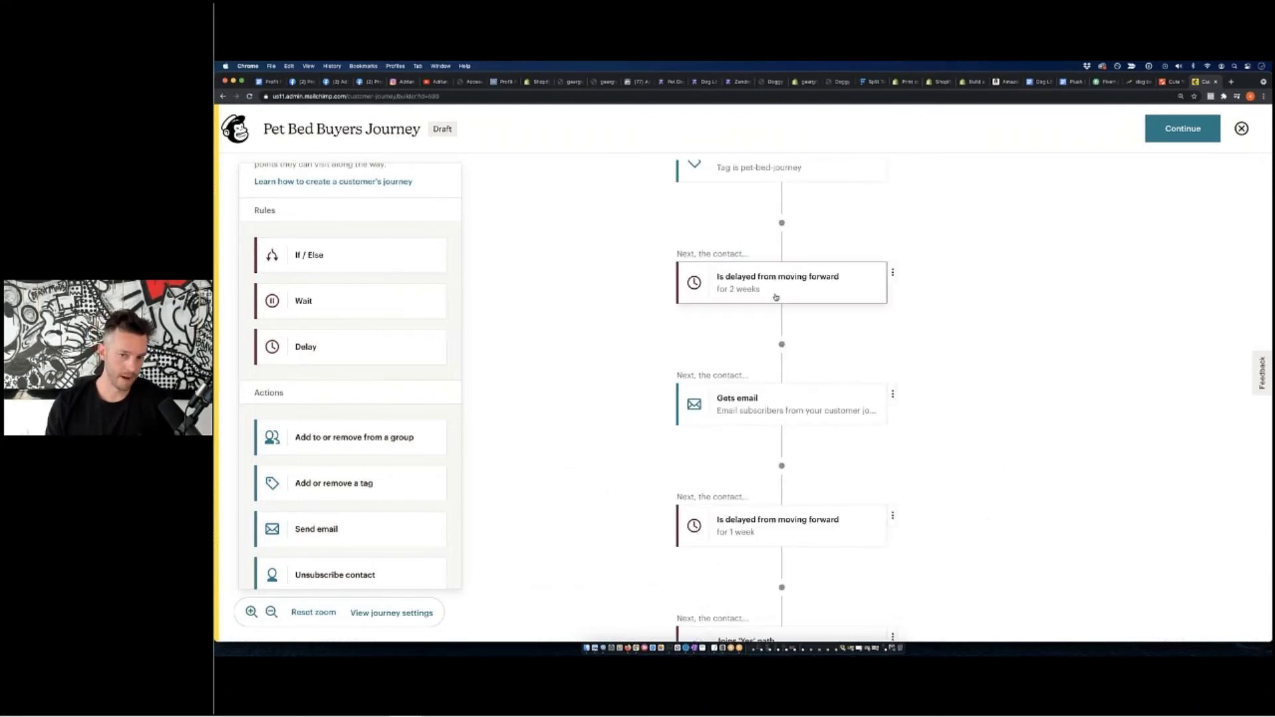
pyautogui.scroll(-10, 640, 347)
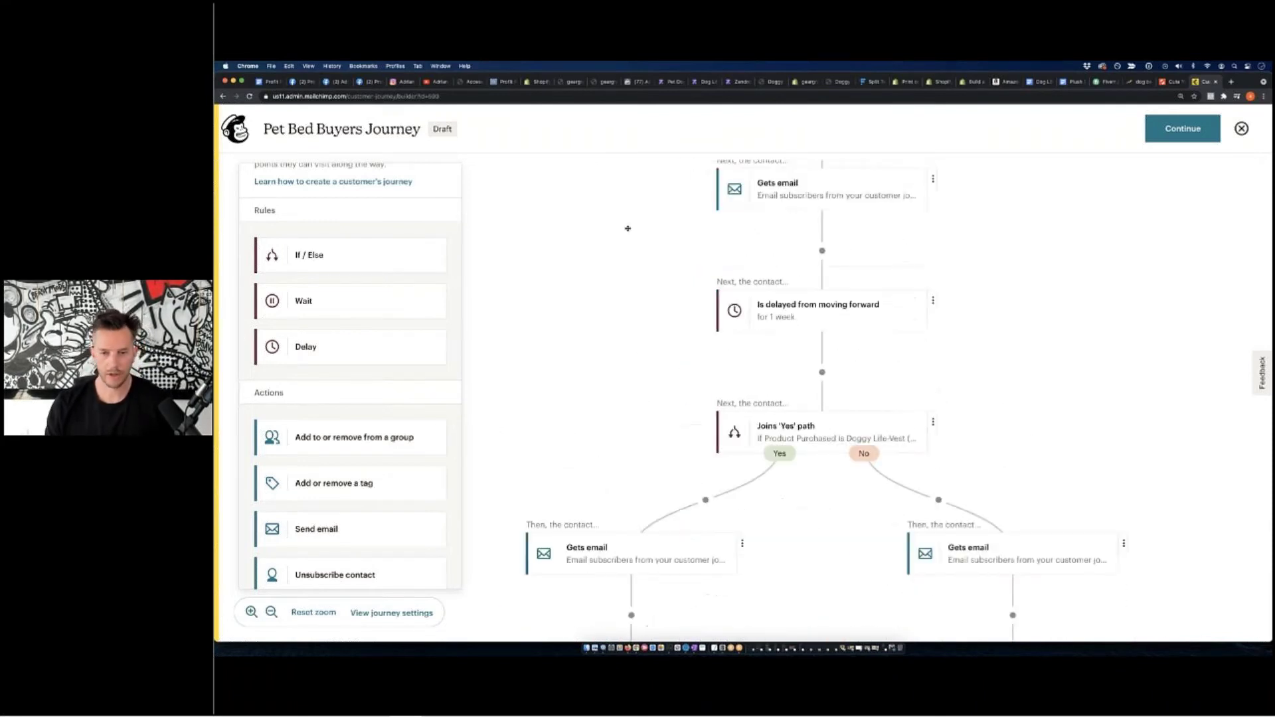